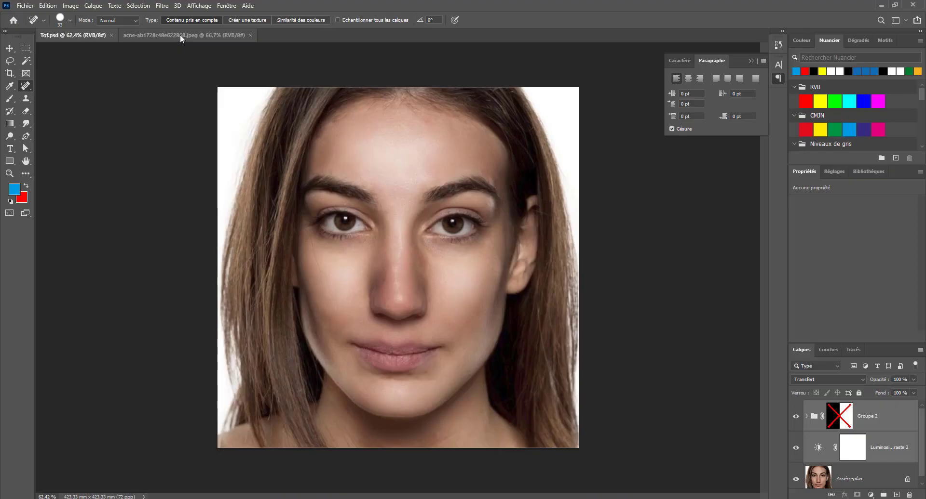
- In the acne JPEG document, duplicate the Arrière-plan layer and hide the original beneath the copy
click(180, 35)
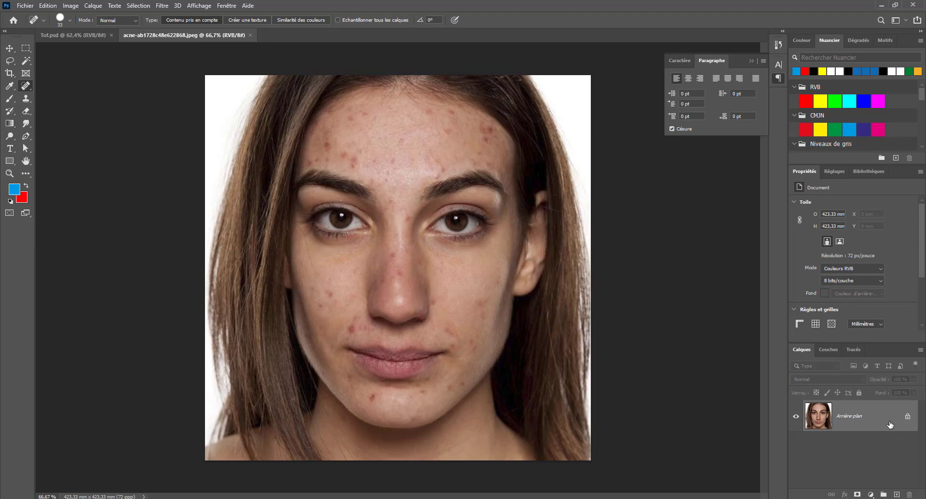
drag(889, 425, 897, 494)
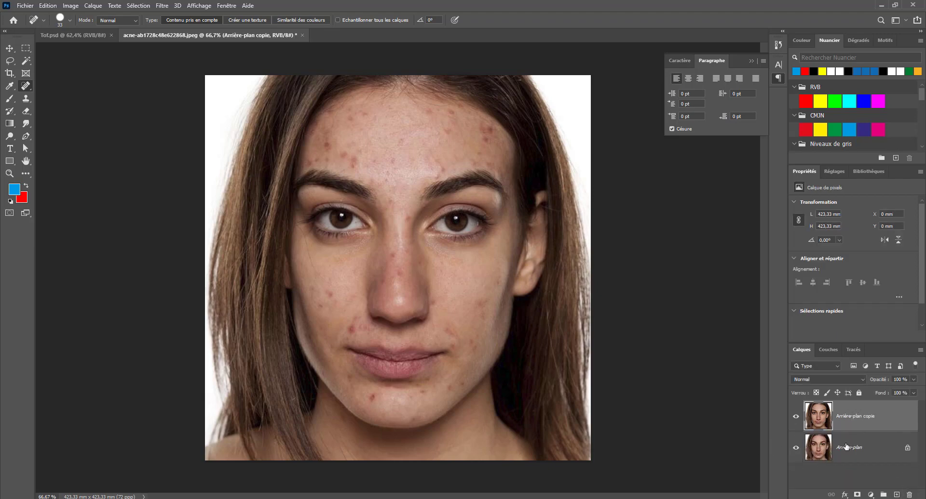
click(796, 449)
click(9, 49)
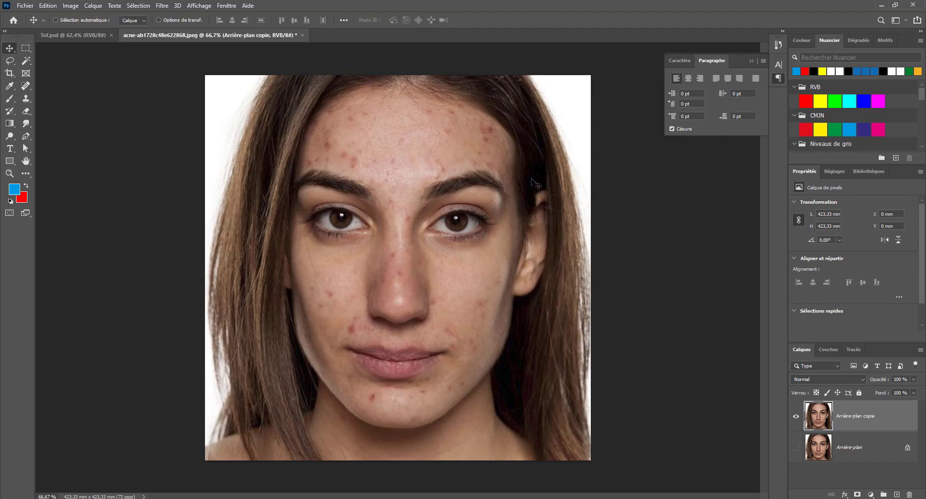
- Use the Spot Healing Brush to remove the red blemishes on the forehead above the eyebrow on the image's left side
click(30, 89)
right_click(30, 88)
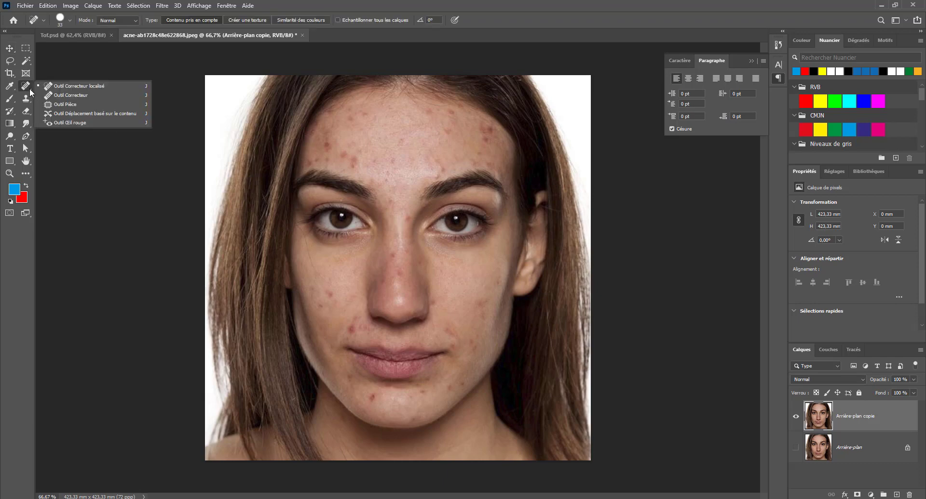
click(65, 87)
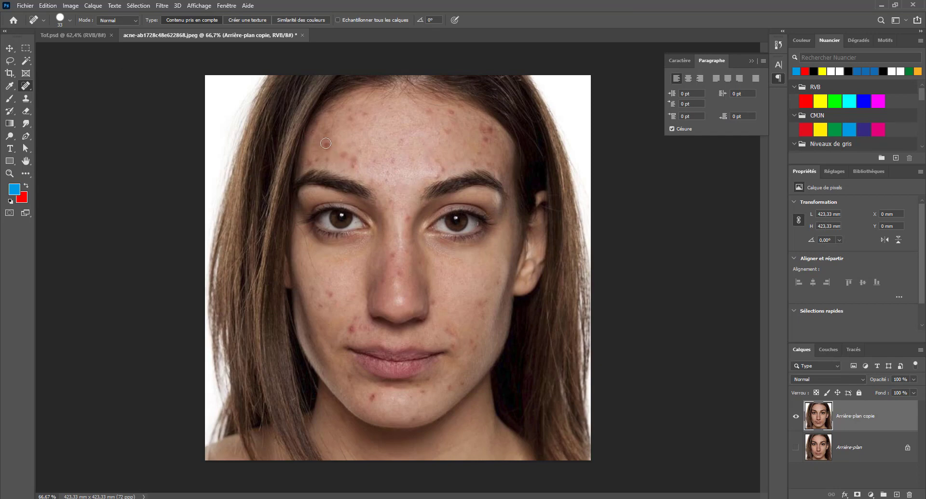
drag(325, 145, 330, 159)
scroll(338, 161, up, 5)
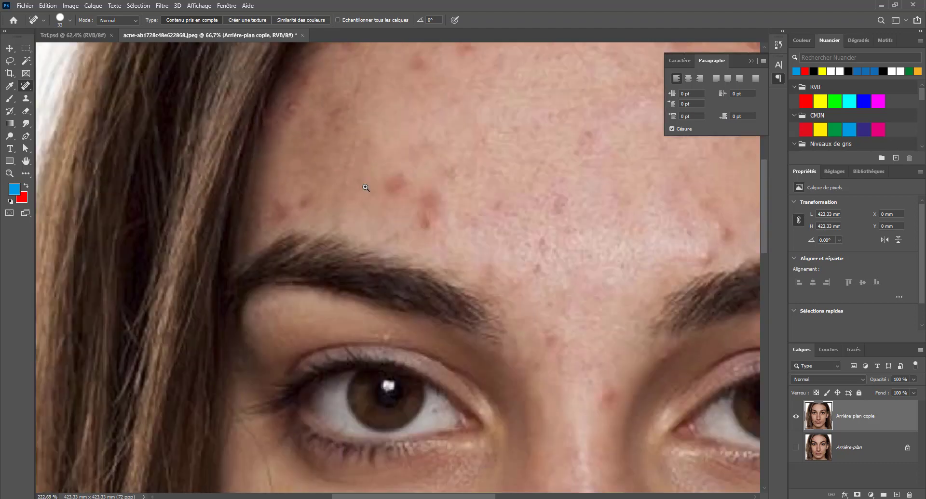
drag(376, 185, 387, 176)
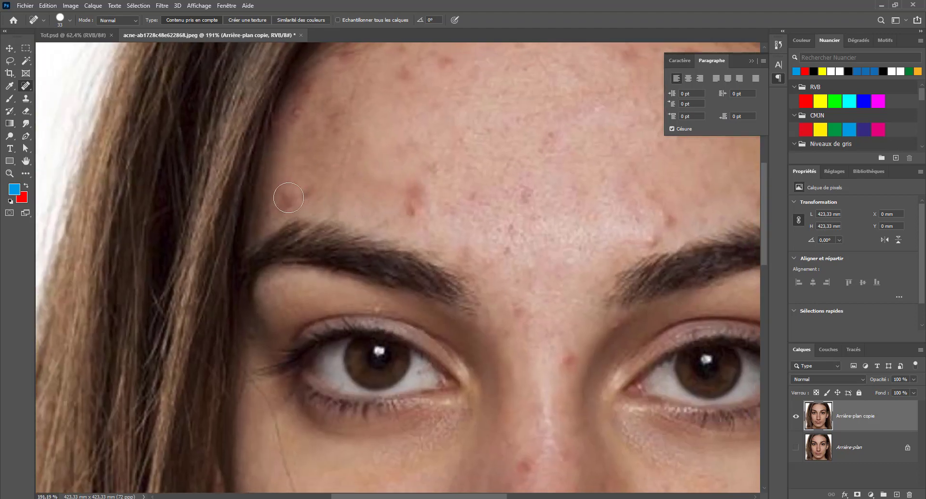
click(278, 208)
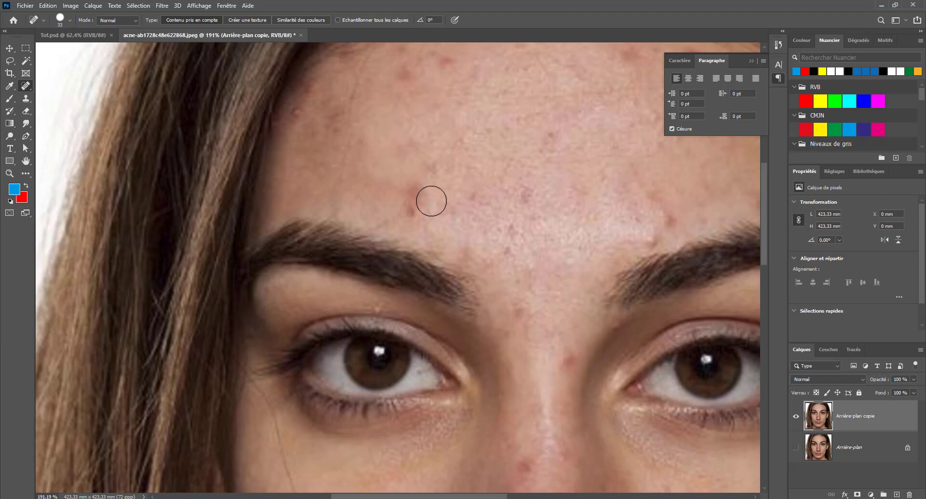
- Heal the remaining red blemishes on the forehead and across the rest of the face
drag(398, 211, 400, 210)
click(410, 194)
click(374, 217)
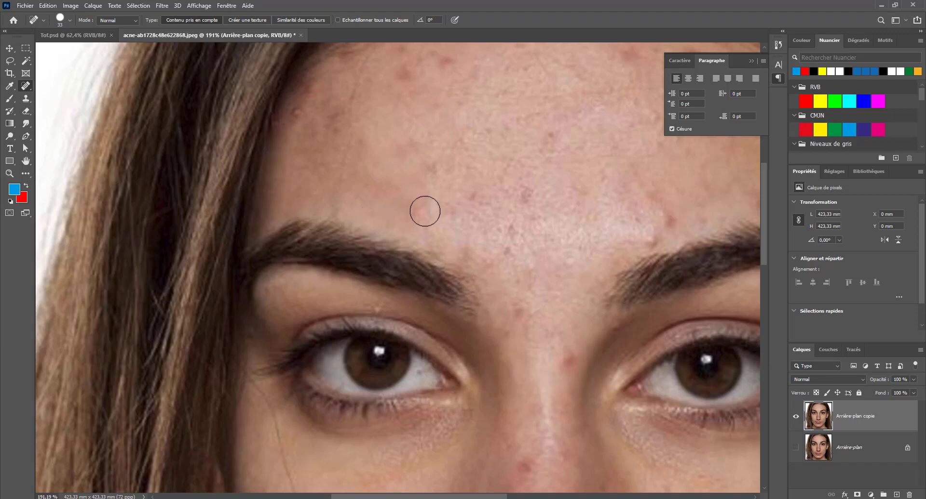
click(431, 181)
click(432, 166)
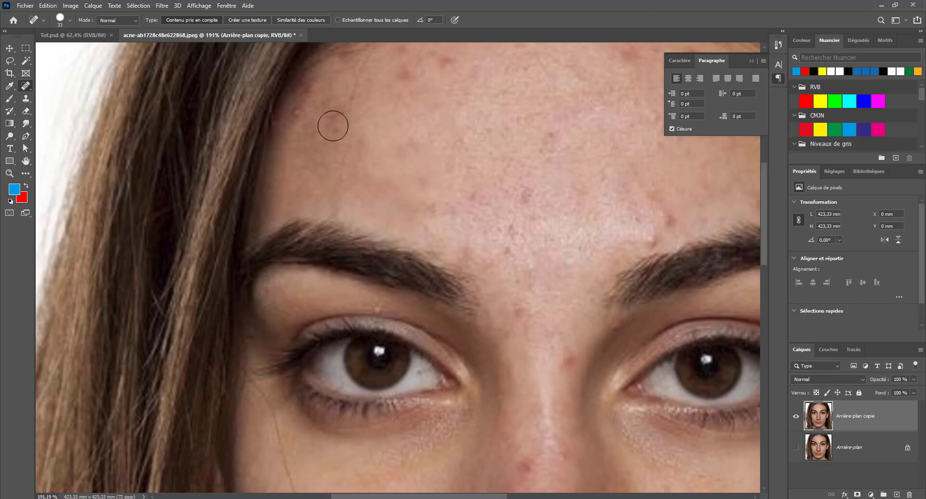
click(302, 119)
click(334, 131)
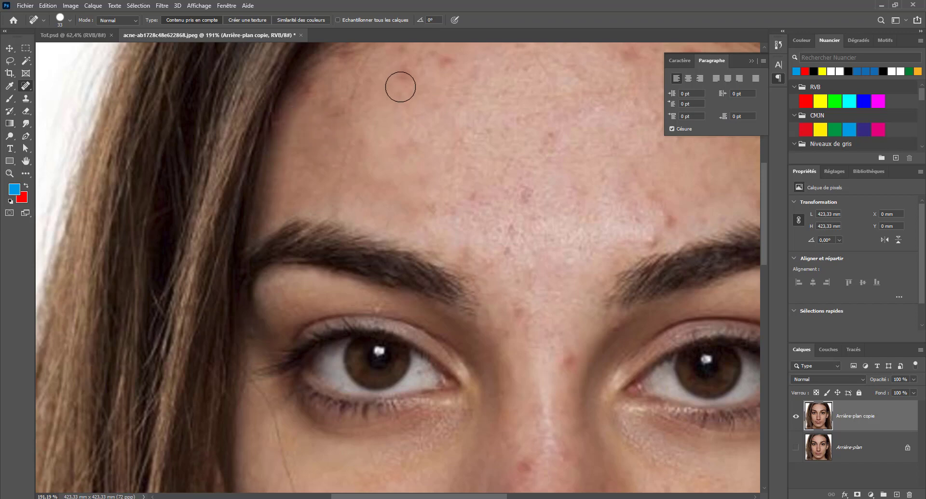
drag(402, 82, 402, 81)
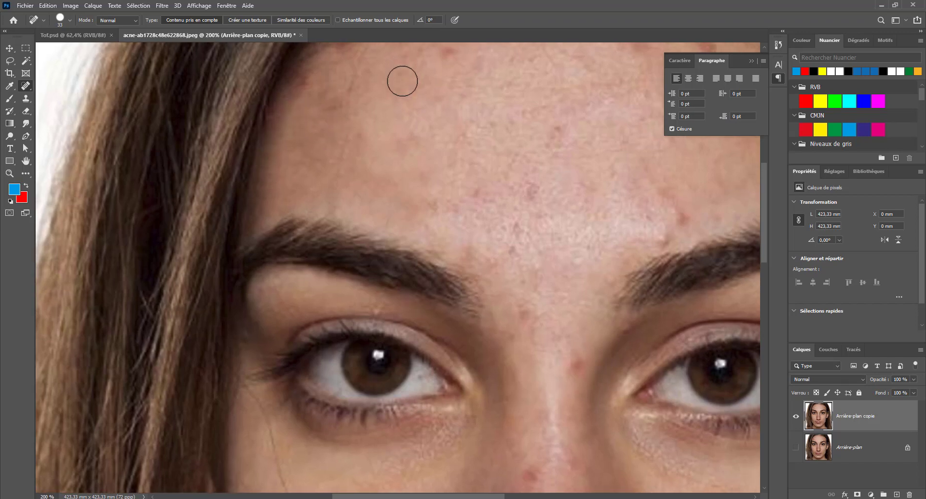
key(ctrl+minus)
key(ctrl+minus)
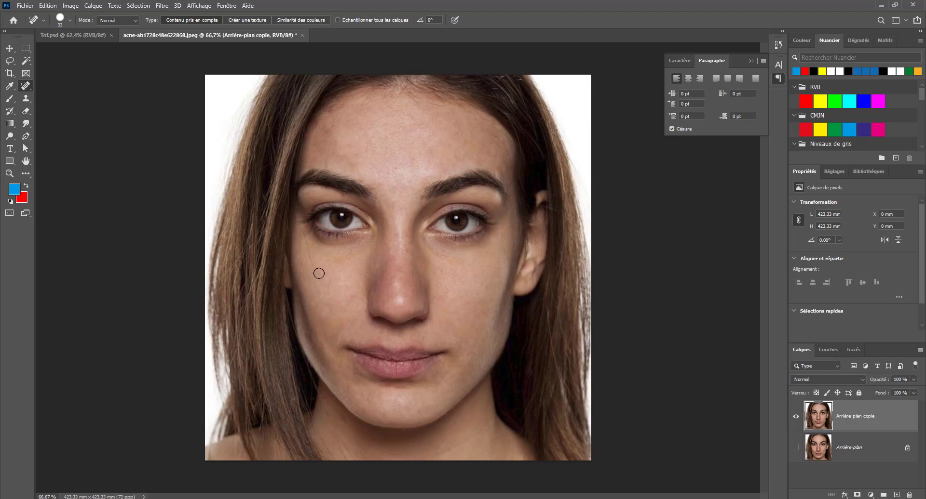
- Reduce the Spot Healing Brush size to 17 px and retouch the small remaining marks on the cheek and nose
drag(316, 273, 302, 233)
right_click(328, 258)
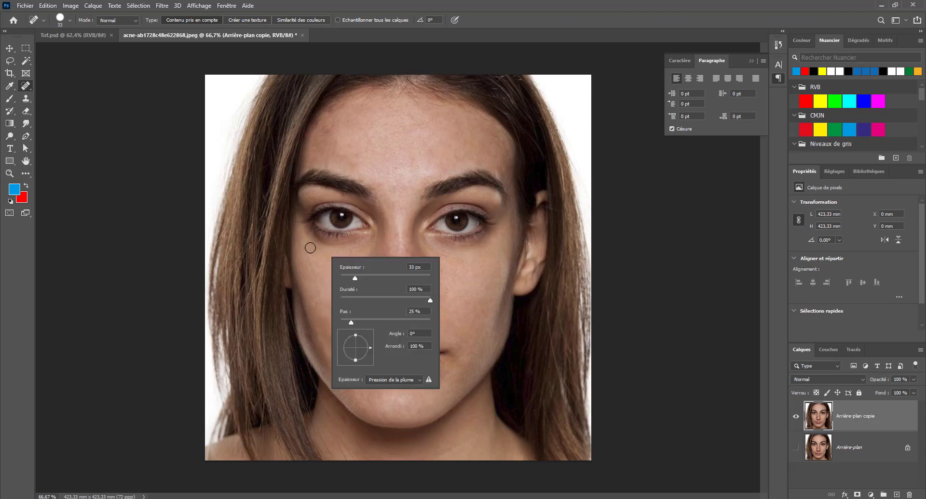
drag(360, 280, 347, 278)
drag(298, 228, 297, 225)
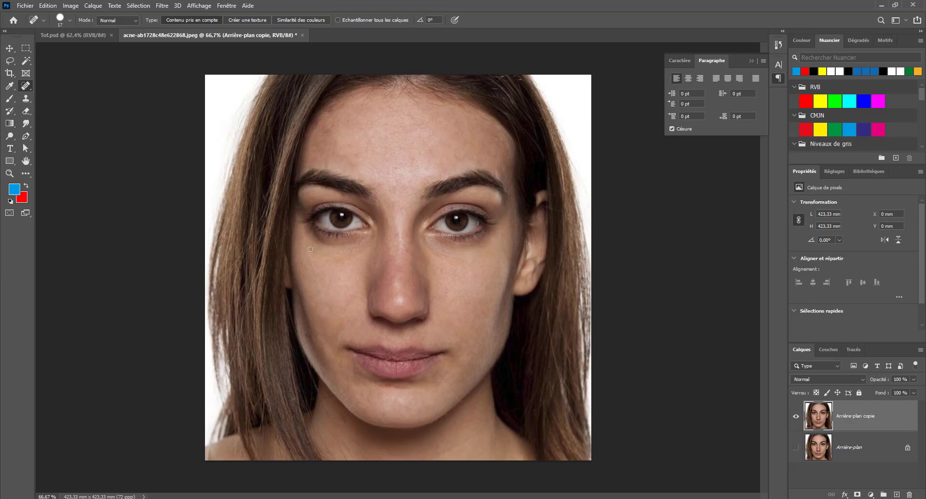
click(310, 336)
drag(356, 295, 349, 306)
drag(398, 232, 401, 250)
- Use the Patch tool to replace the dark area under the image's left eye with clean cheek skin, leaving nothing selected
right_click(26, 86)
click(76, 108)
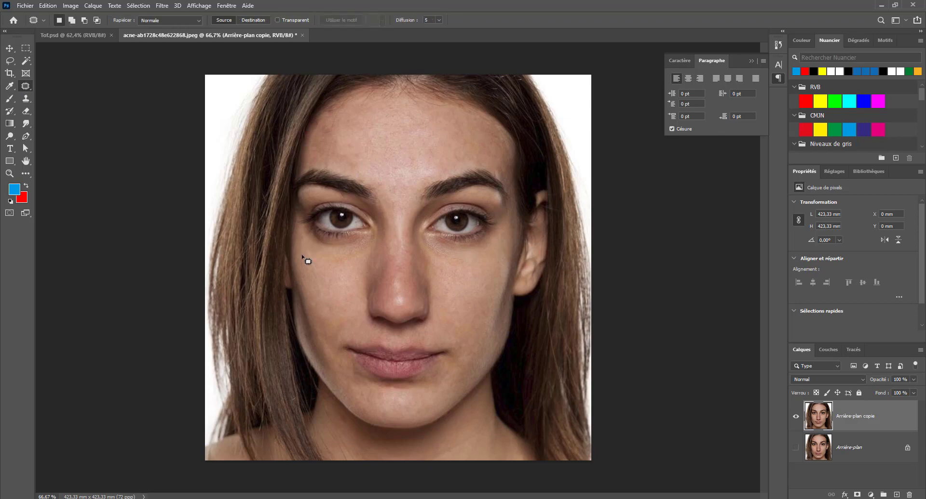
drag(327, 243, 360, 237)
click(316, 236)
mouse_move(318, 236)
mouse_down()
mouse_move(355, 237)
mouse_move(327, 245)
mouse_move(315, 235)
mouse_up()
mouse_move(335, 242)
mouse_down()
mouse_move(358, 238)
mouse_move(318, 248)
mouse_move(329, 265)
mouse_move(347, 251)
mouse_move(314, 241)
mouse_move(339, 261)
mouse_up()
key(ctrl+d)
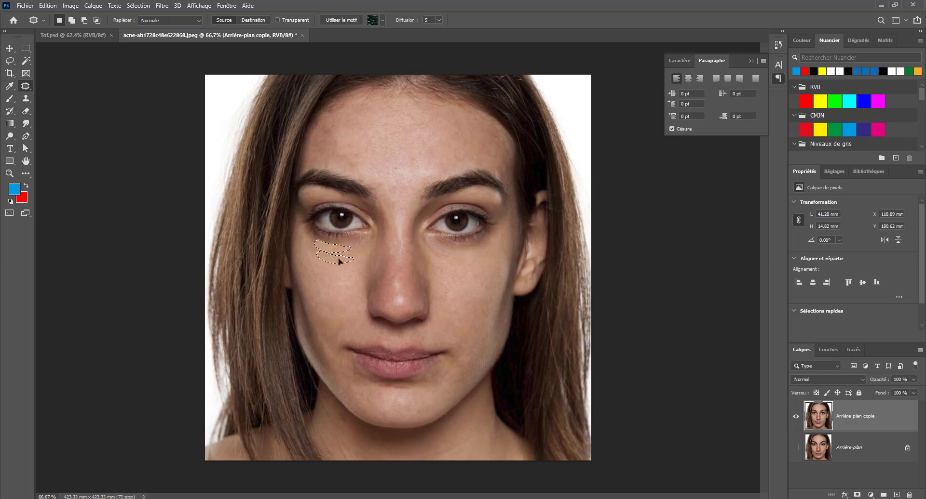
key(ctrl+d)
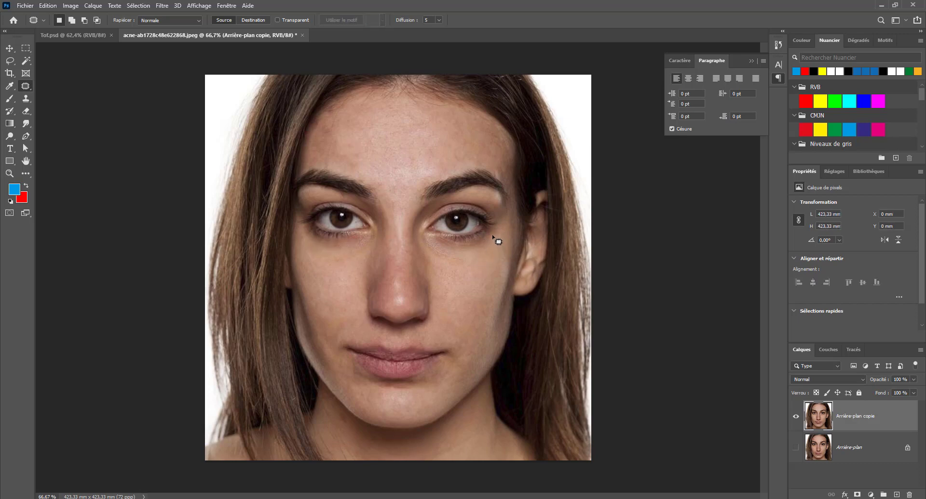
- Patch the area under the image's right eye with smooth skin from the cheek below, leaving nothing selected
mouse_move(492, 236)
mouse_down()
mouse_move(446, 243)
mouse_move(462, 260)
mouse_move(456, 247)
mouse_move(477, 249)
mouse_up()
key(ctrl+d)
key(ctrl+d)
mouse_move(473, 249)
mouse_down()
mouse_move(470, 262)
mouse_move(444, 244)
mouse_move(464, 251)
mouse_up()
key(ctrl+d)
mouse_move(461, 252)
mouse_down()
mouse_move(462, 261)
mouse_move(458, 250)
mouse_up()
click(468, 265)
mouse_move(457, 250)
mouse_down()
mouse_move(440, 248)
mouse_move(460, 270)
mouse_move(433, 246)
mouse_move(438, 273)
mouse_up()
key(ctrl+d)
key(ctrl+d)
key(ctrl+d)
- Patch the remaining shadows near the inner corners under both eyes using nearby cheek skin
mouse_move(366, 243)
mouse_down()
mouse_move(329, 267)
mouse_move(354, 250)
mouse_up()
drag(354, 252, 356, 273)
key(ctrl+d)
mouse_move(441, 263)
mouse_down()
mouse_move(423, 244)
mouse_move(447, 257)
mouse_up()
drag(445, 255, 449, 267)
key(ctrl+d)
- Add an inverted duplicate of the Arrière-plan copie layer above it, using the Lumière vive blend mode
drag(881, 424, 899, 492)
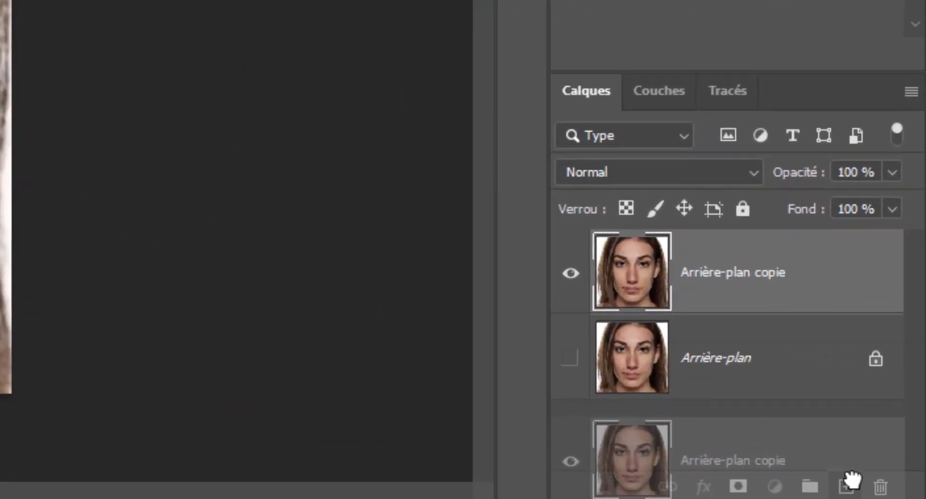
drag(851, 479, 849, 483)
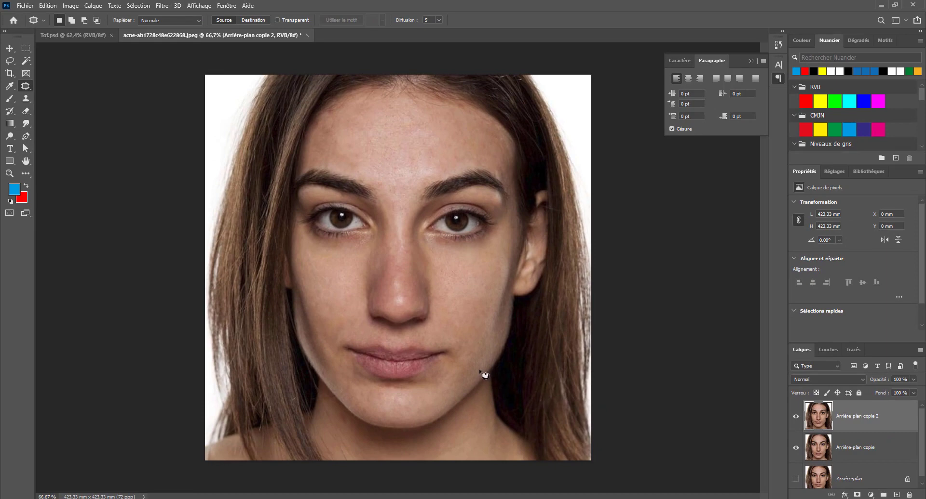
key(ctrl+i)
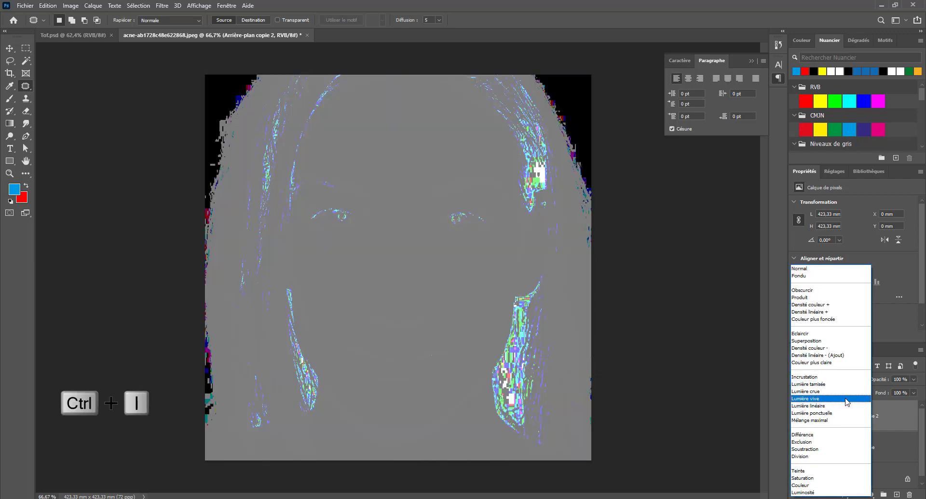
click(847, 399)
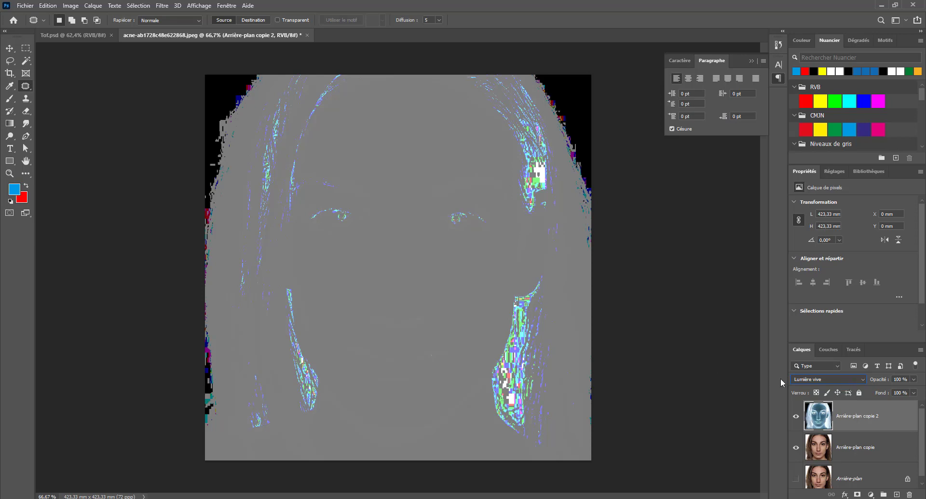
- Apply a Gaussian blur (Flou gaussien) with a radius of 1,5 pixels to the inverted layer
click(163, 5)
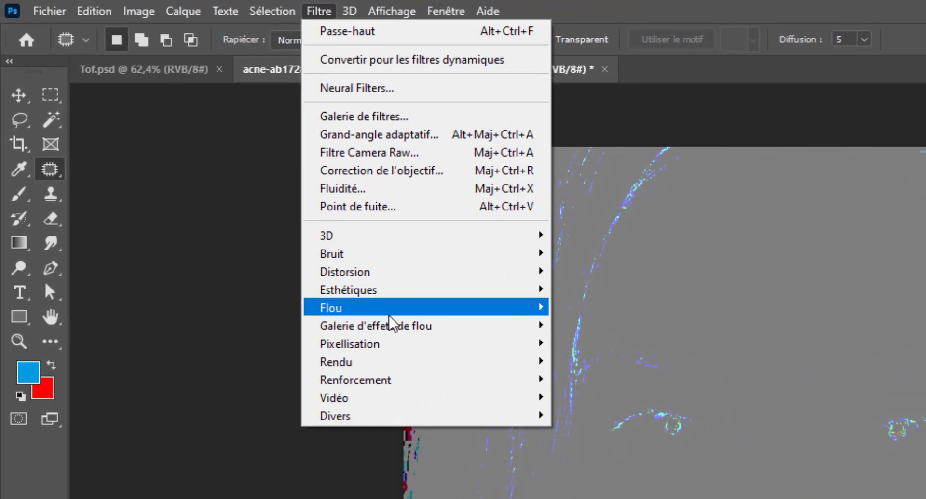
mouse_move(199, 161)
click(593, 399)
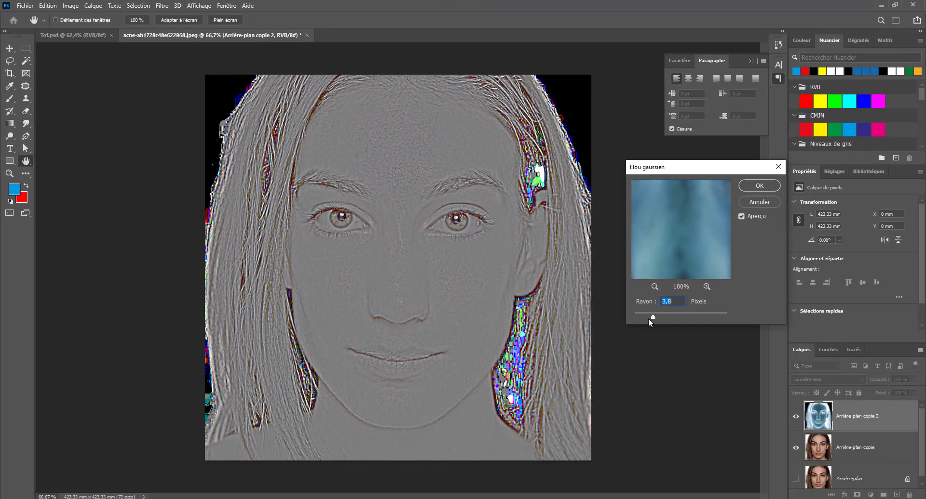
drag(644, 318, 639, 321)
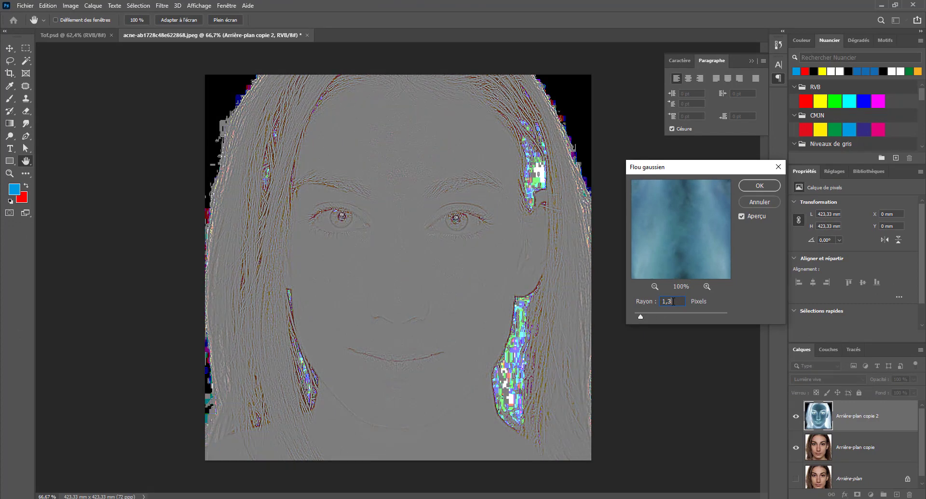
text(1)
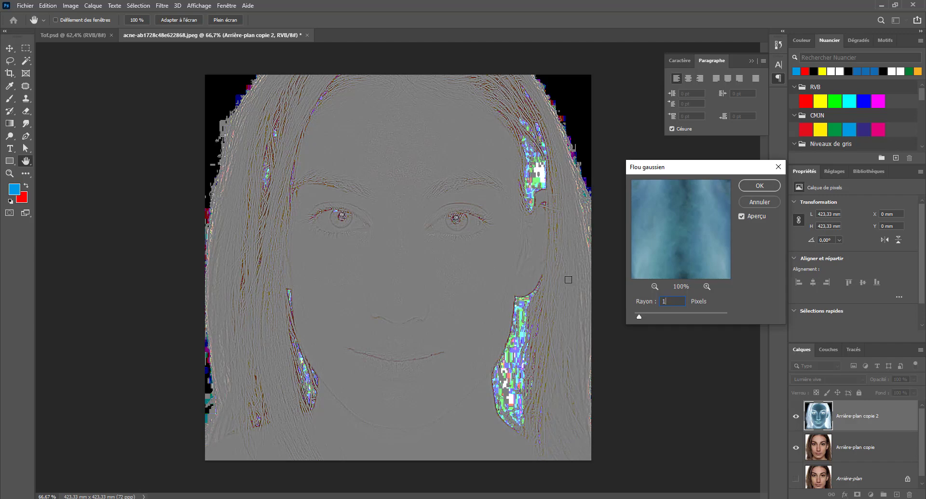
text(,5)
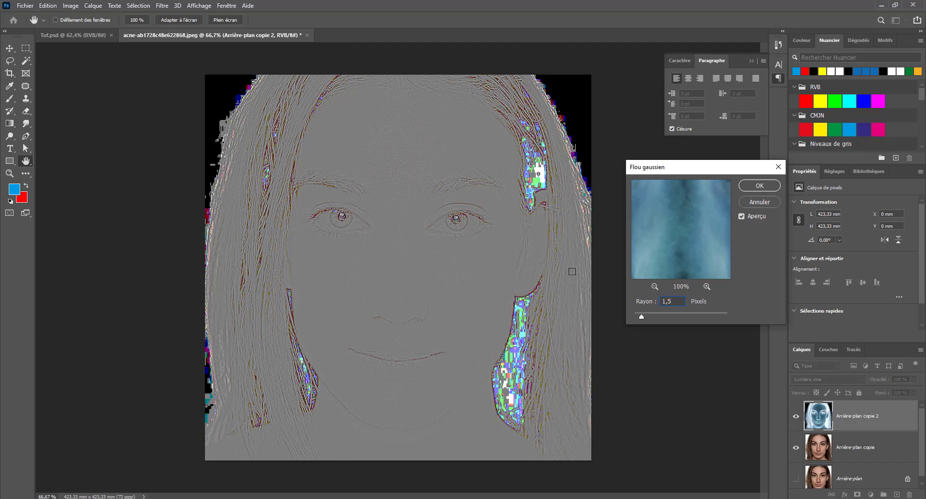
click(760, 185)
key(j)
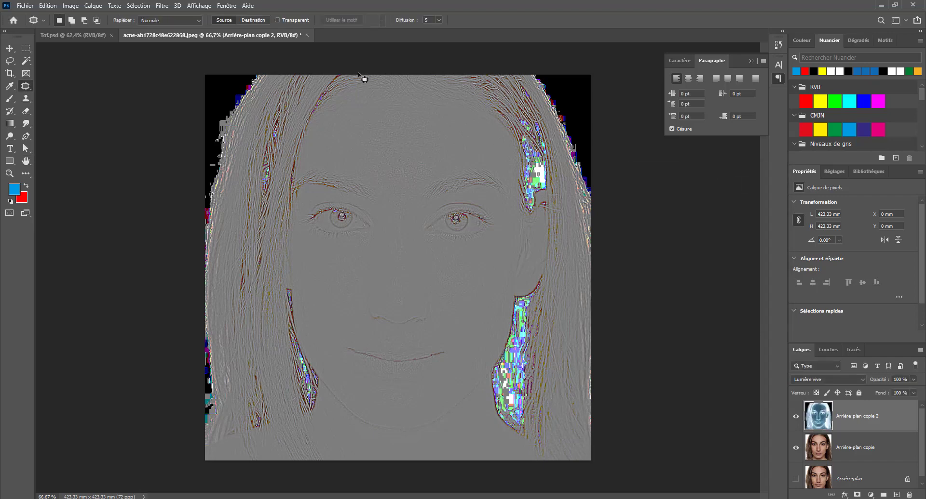
- Apply the Passe-haut (High Pass) filter with a radius of 9 pixels to the Arrière-plan copie 2 layer
click(162, 6)
mouse_move(200, 213)
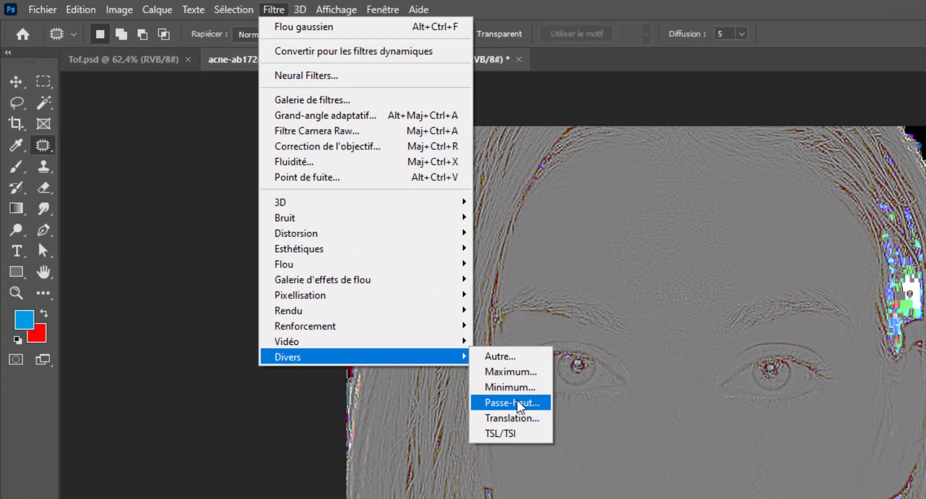
click(517, 403)
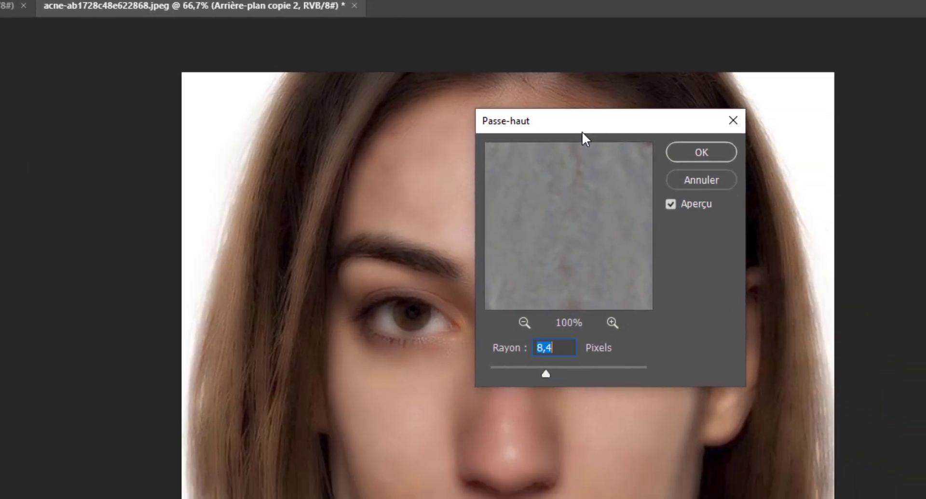
drag(581, 132, 753, 94)
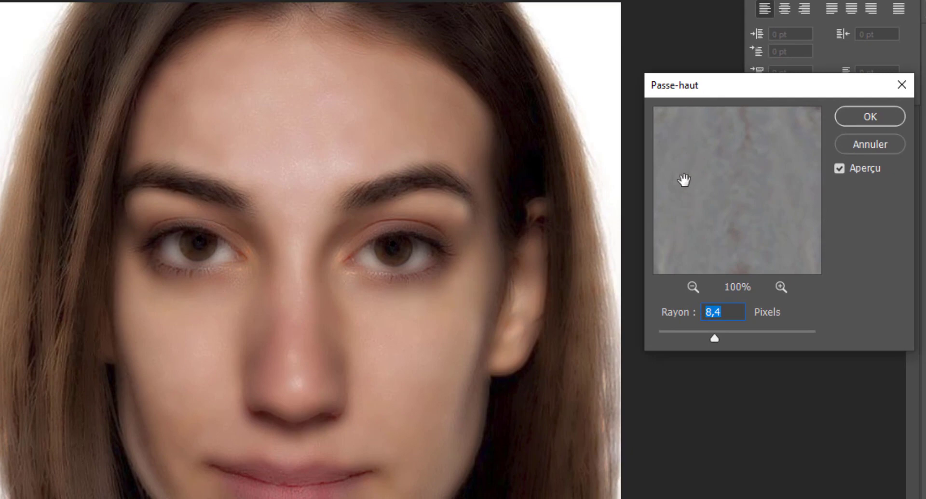
mouse_move(717, 335)
mouse_down()
mouse_move(700, 338)
mouse_move(733, 331)
mouse_move(719, 334)
mouse_up()
drag(716, 334, 718, 334)
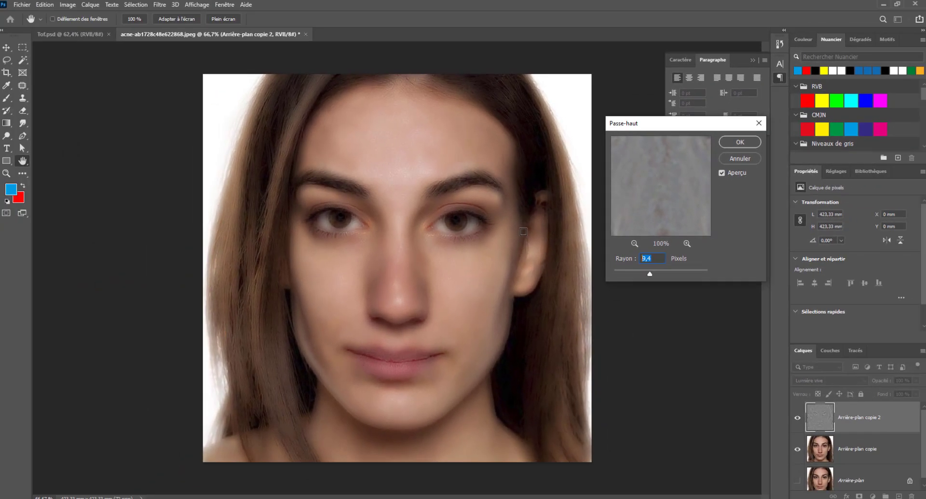
text(9)
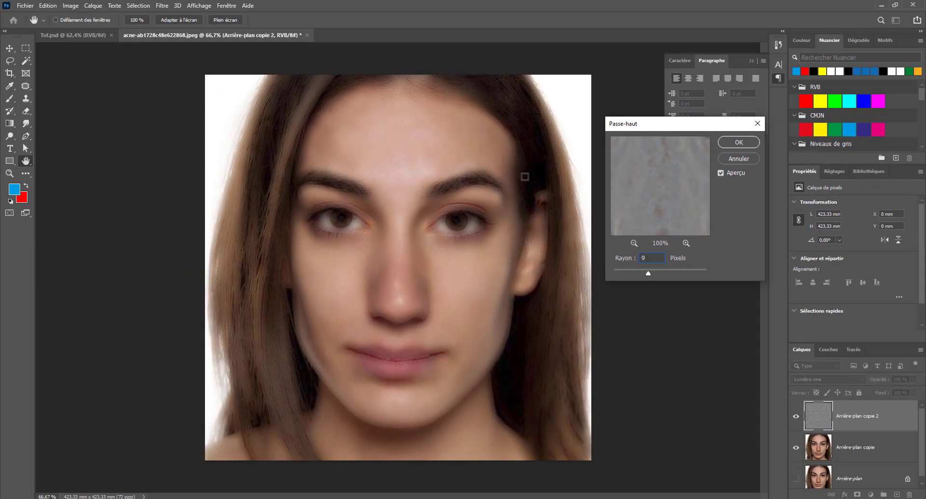
click(744, 143)
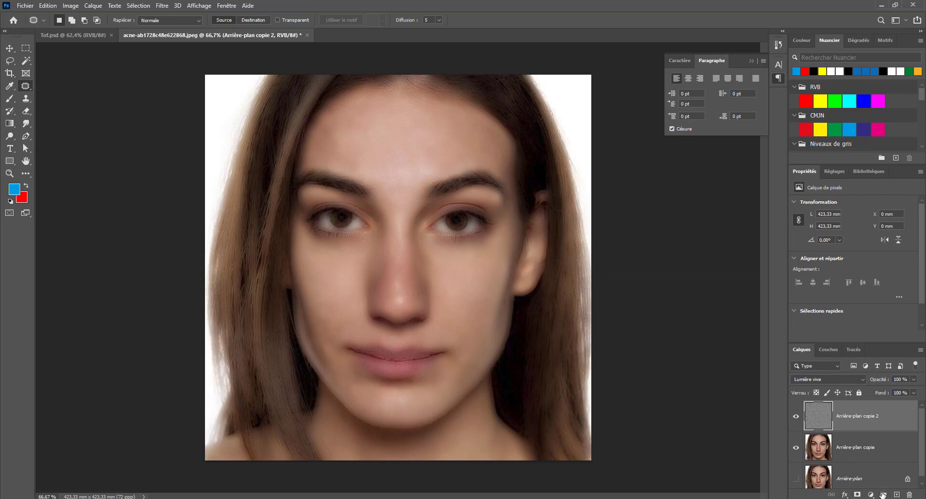
- Add a white layer mask to the Arrière-plan copie 2 layer
click(856, 495)
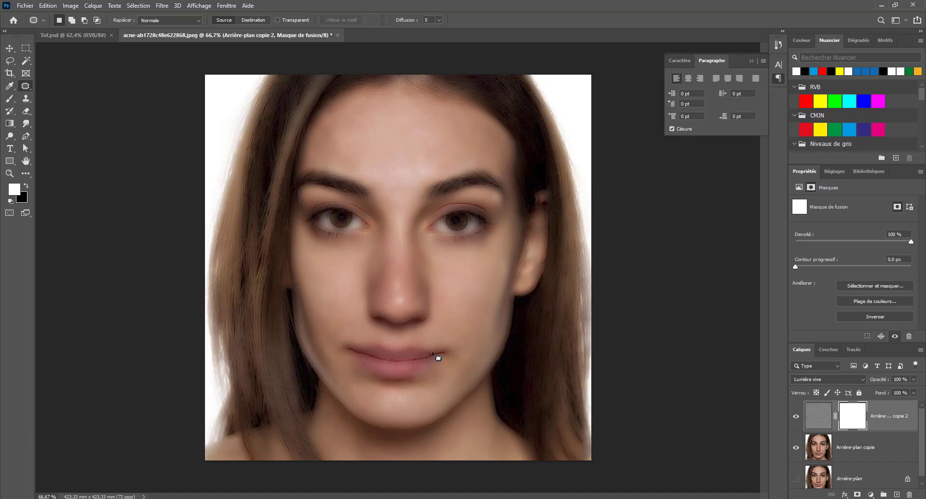
- Fill the Arrière-plan copie 2 layer mask with black and set the Brush to 50 % flow and 30 % opacity
key(ctrl+BackSpace)
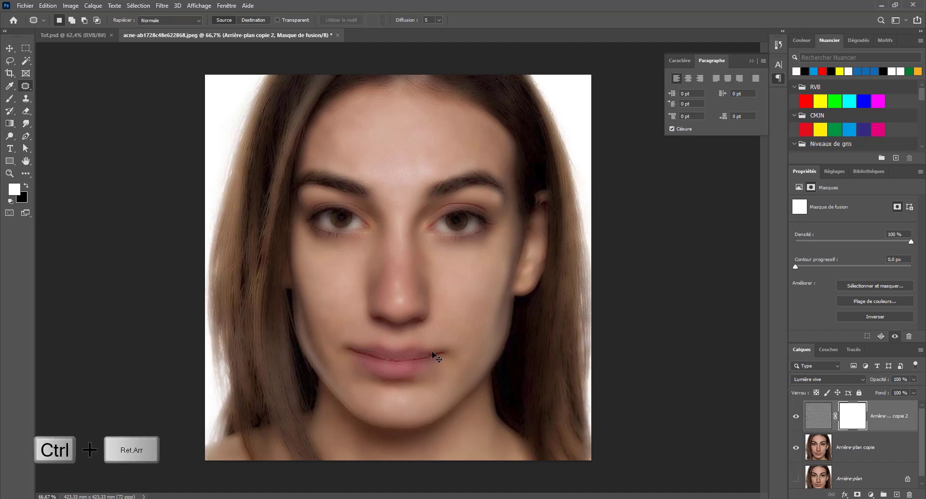
key(ctrl+BackSpace)
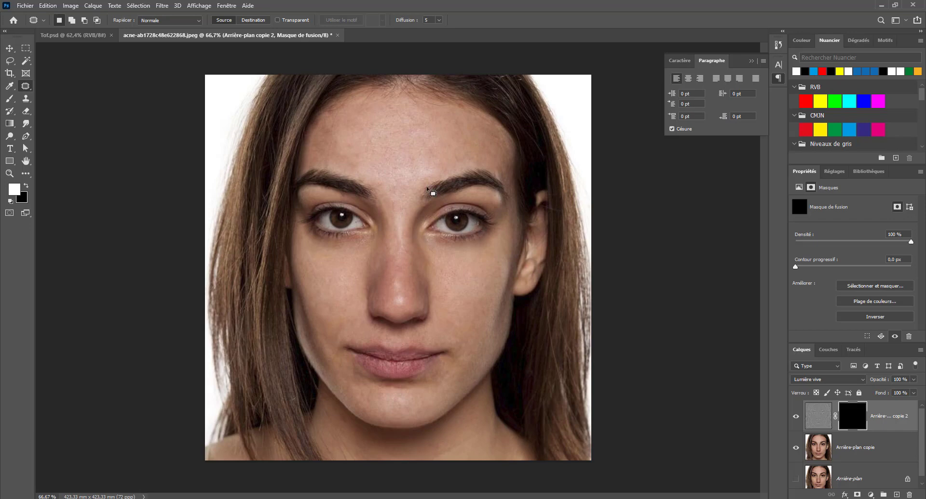
click(10, 99)
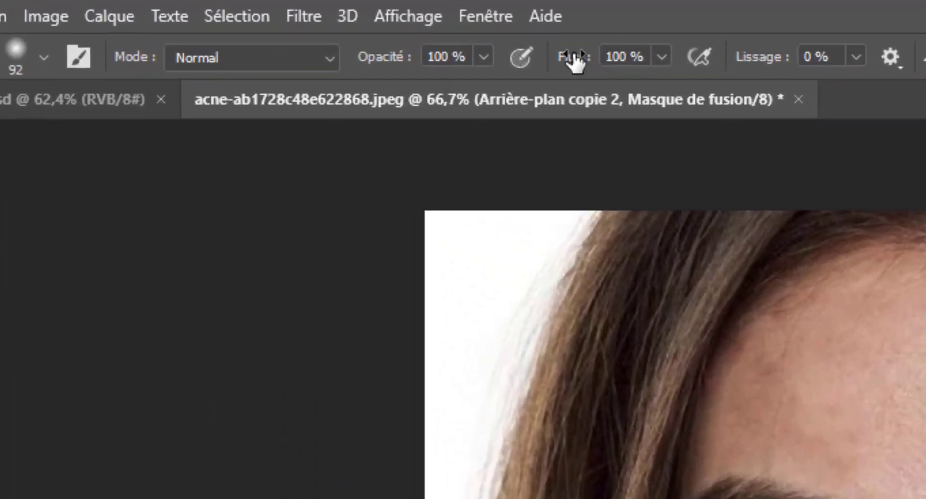
drag(379, 30, 364, 28)
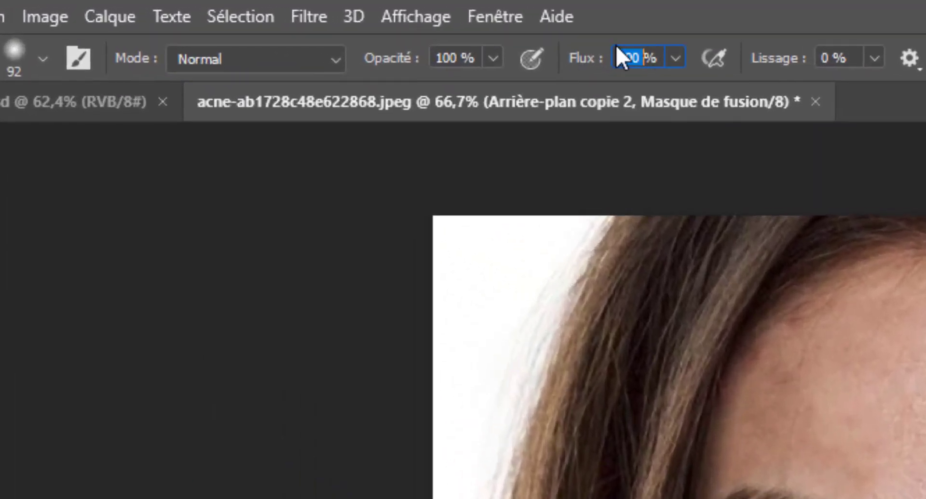
text(50)
double_click(448, 58)
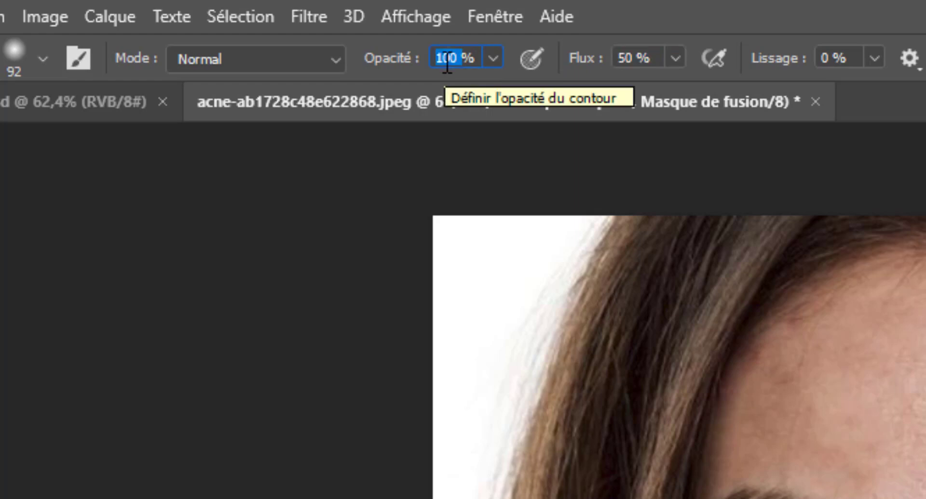
text(30)
key(Return)
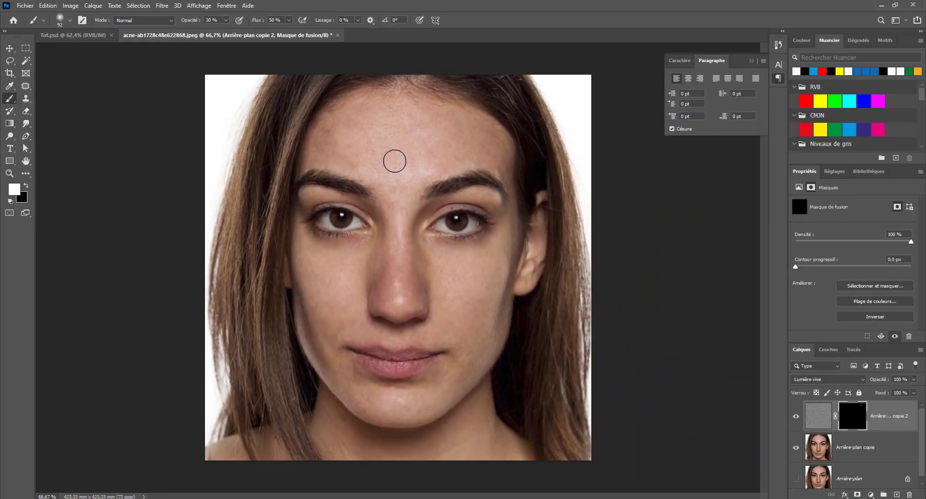
- Paint white on the mask over the forehead, nose, cheeks and chin to reveal the smoothing on the skin
drag(395, 161, 386, 156)
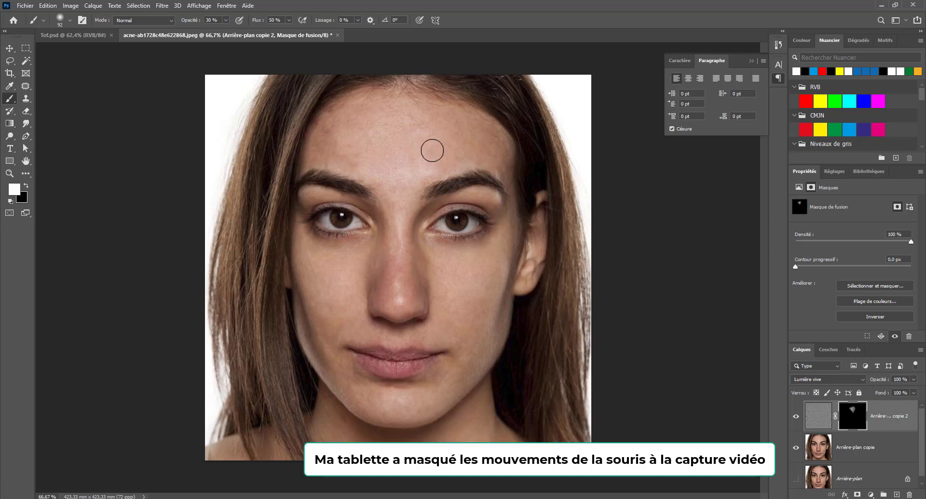
drag(432, 150, 407, 200)
mouse_move(407, 199)
mouse_down()
mouse_move(351, 326)
mouse_move(391, 291)
mouse_move(384, 238)
mouse_move(374, 246)
mouse_up()
drag(410, 232, 441, 257)
mouse_move(441, 257)
mouse_down()
mouse_move(409, 409)
mouse_move(453, 390)
mouse_up()
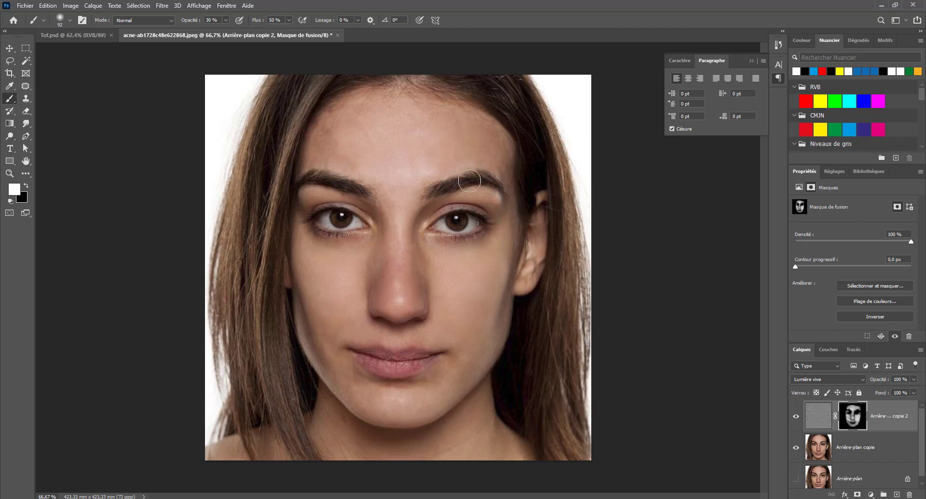
- Reduce the brush size to 55 px for the finer areas of the mask
right_click(512, 269)
right_click(501, 208)
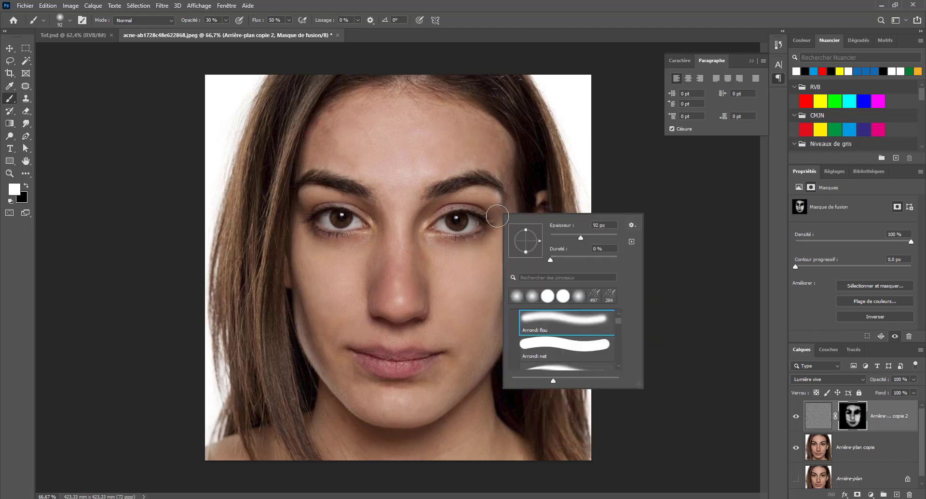
drag(580, 238, 568, 241)
key(Return)
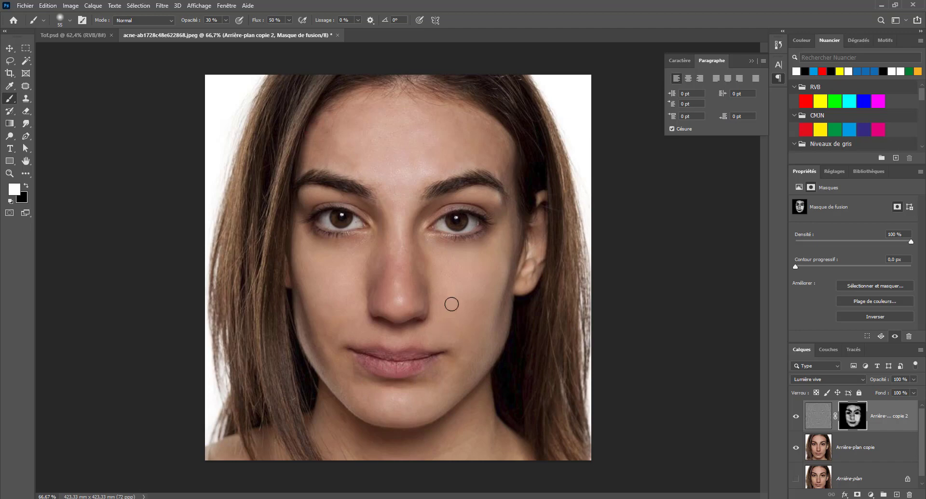
- Compare the portrait before and after by toggling the visibility of the smoothing layer, Arrière-plan copie and the original Arrière-plan
click(875, 452)
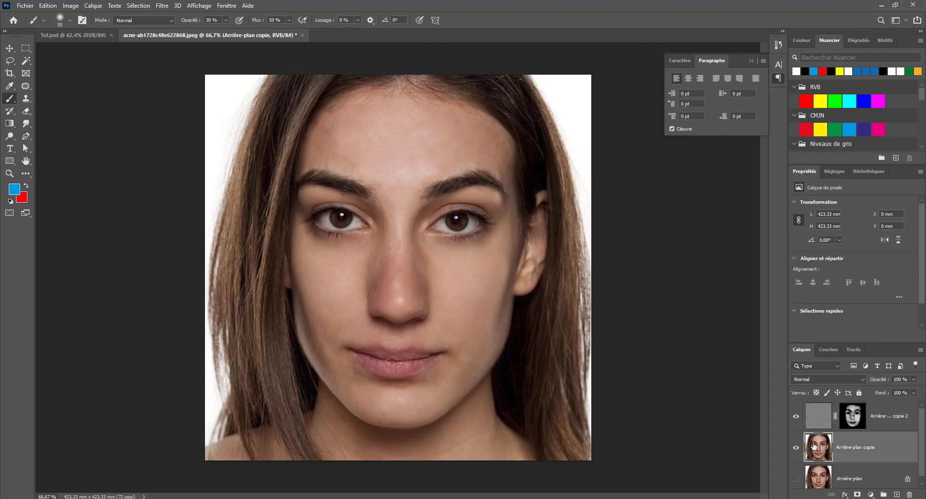
click(795, 416)
click(796, 448)
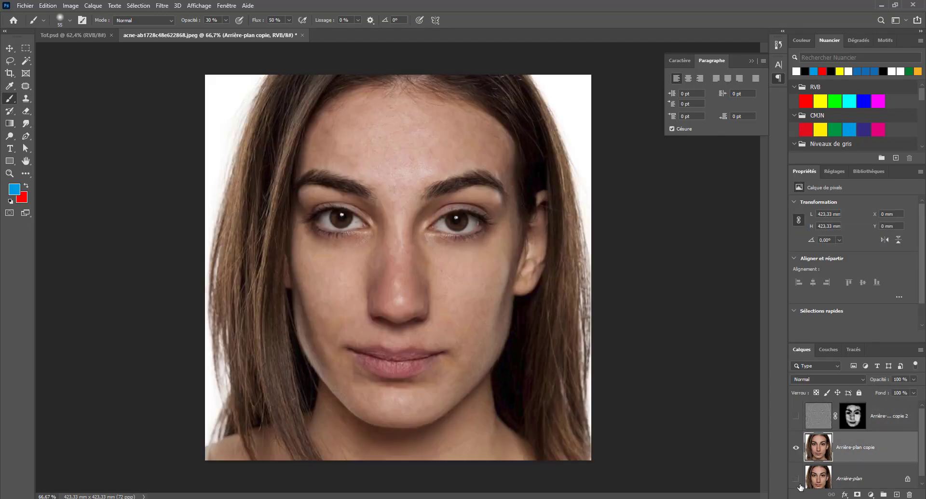
click(795, 479)
click(796, 449)
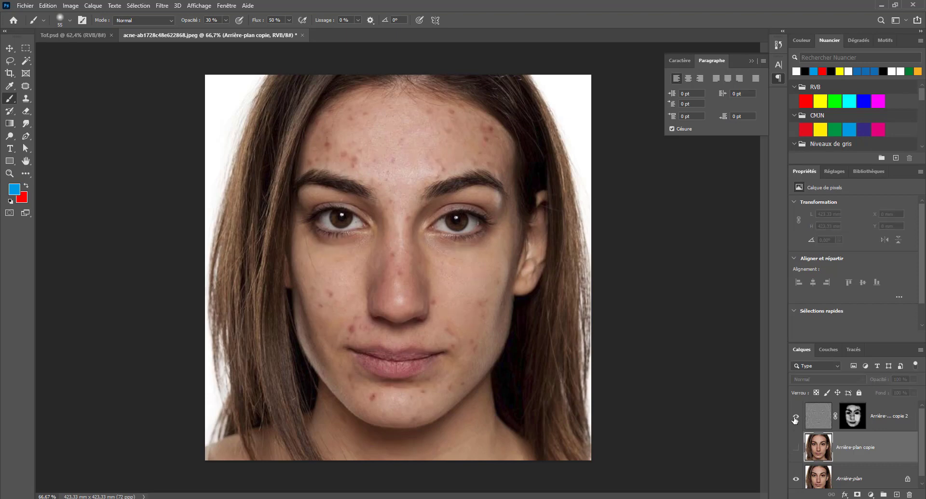
click(796, 448)
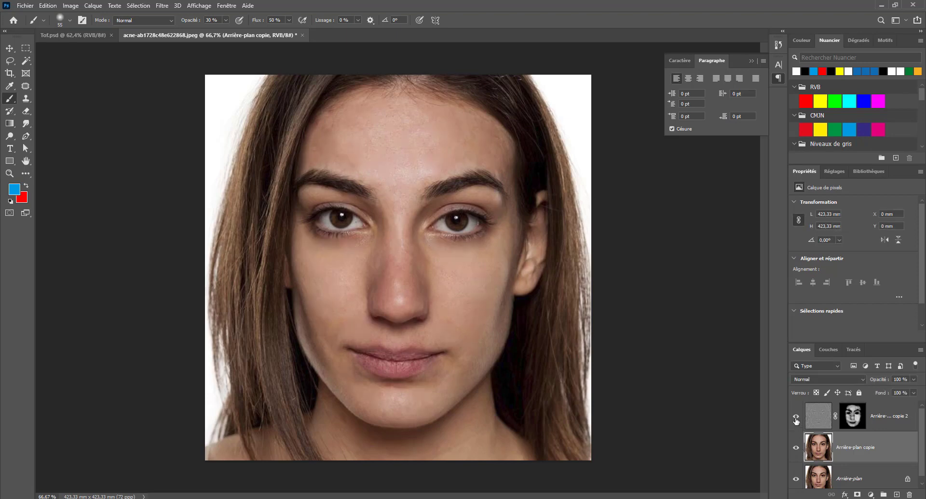
click(795, 417)
click(796, 419)
- Add a Luminosité/Contraste adjustment layer above Arrière-plan copie with brightness 11 and contrast -28
click(870, 495)
click(877, 355)
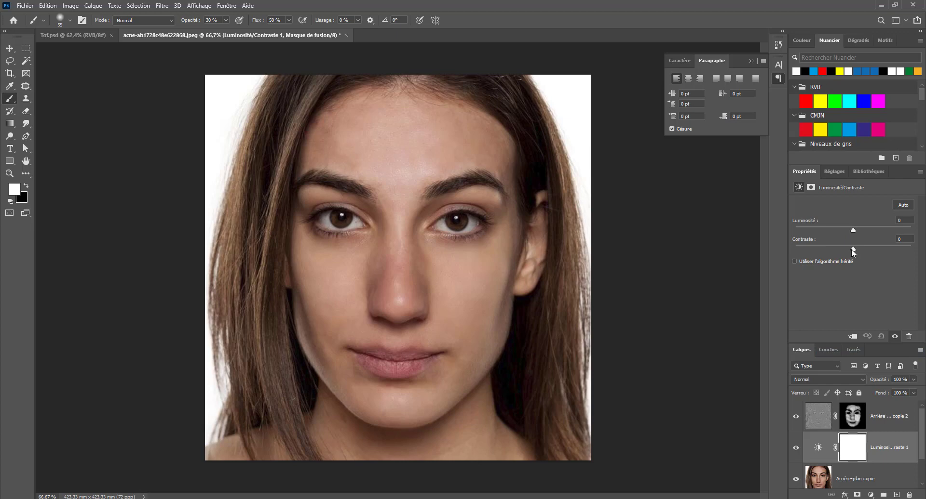
drag(854, 250, 822, 262)
drag(851, 231, 857, 239)
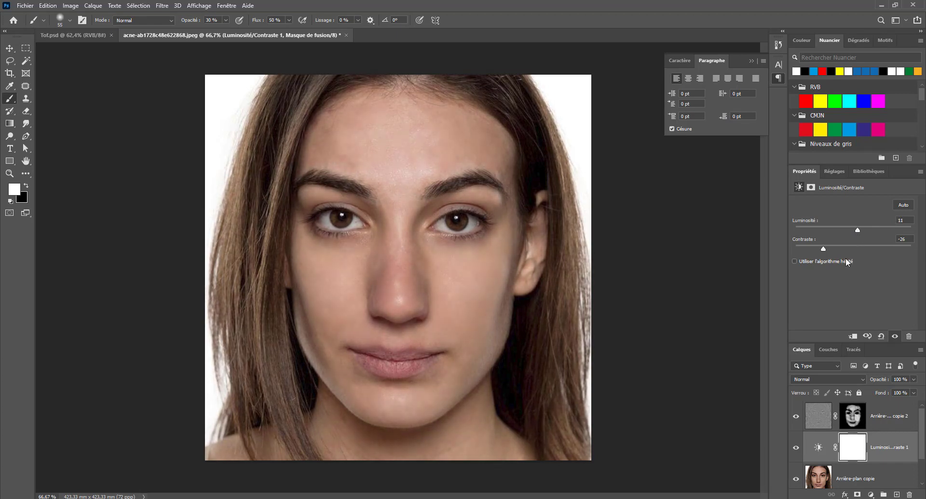
mouse_move(820, 251)
mouse_down()
mouse_move(808, 250)
mouse_move(818, 263)
mouse_up()
- Open Reference dodge and burn.png from the RETOUCHE PHOTO folder as a separate document and return to the acne portrait
key(alt+Tab)
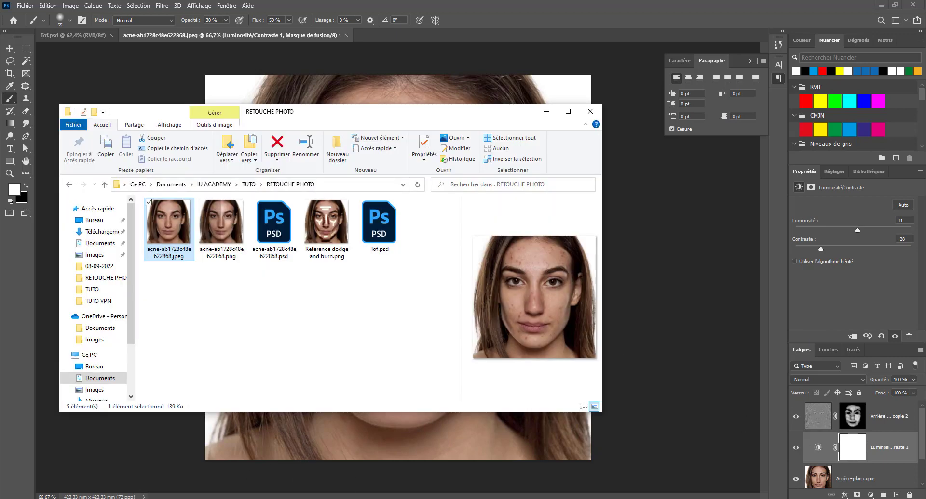
mouse_move(327, 223)
mouse_down()
mouse_move(339, 240)
mouse_move(379, 22)
mouse_move(379, 34)
mouse_up()
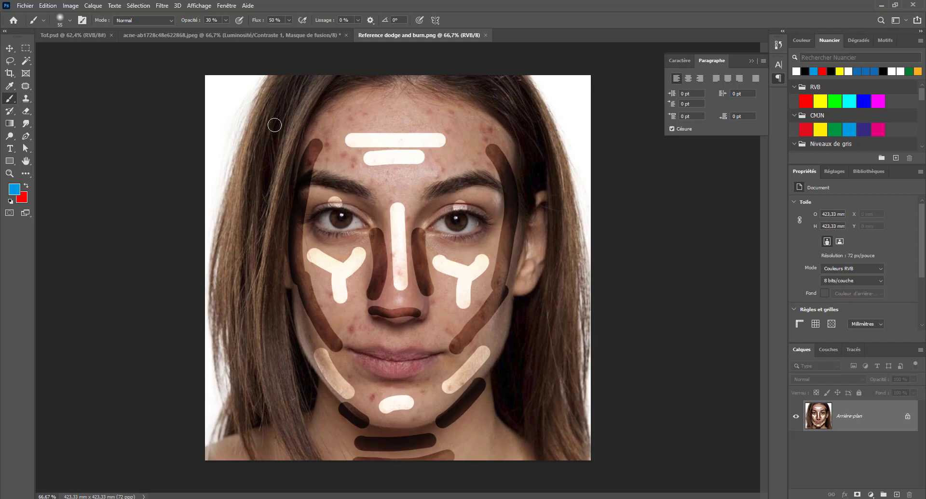
click(301, 35)
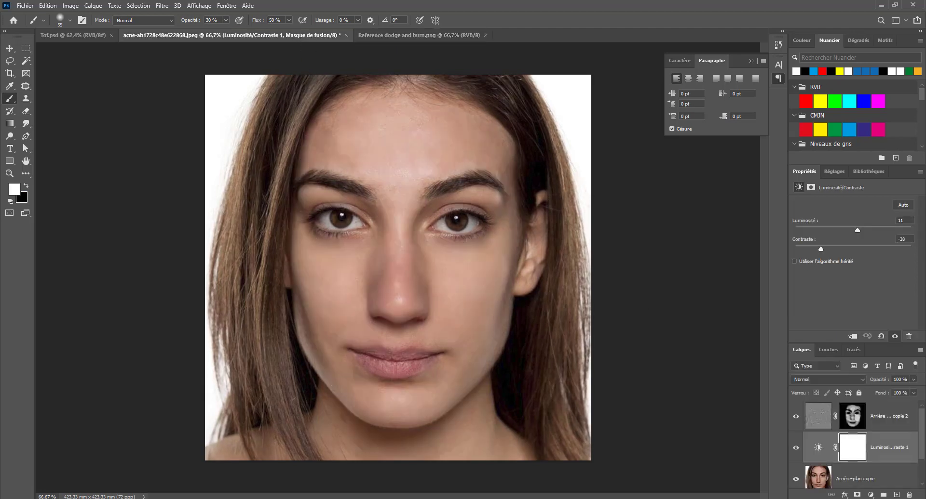
- Group the Arrière-plan copie, Luminosité/Contraste and Arrière-plan copie 2 layers and name the group Photo
click(873, 477)
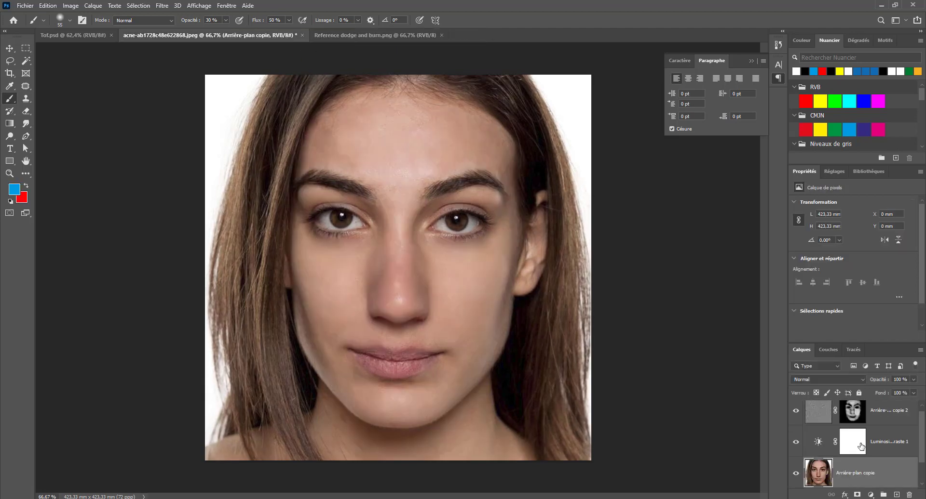
shift+click(883, 423)
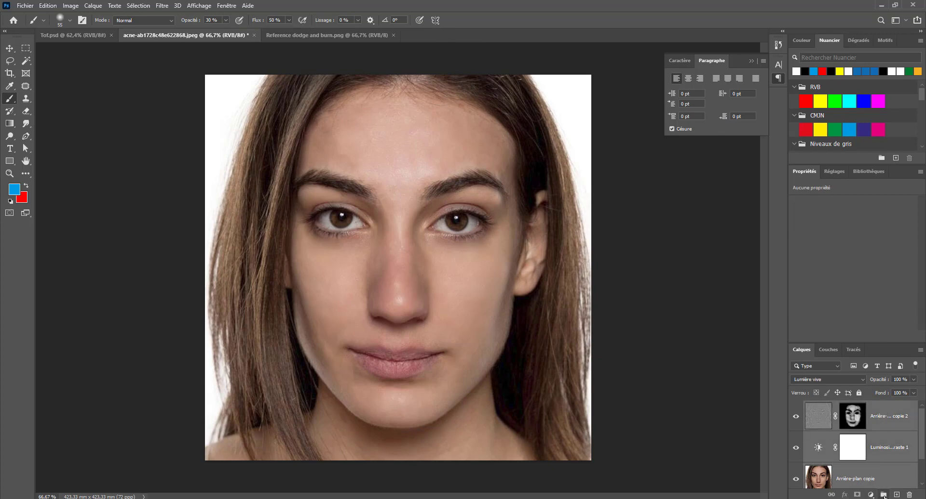
drag(876, 427, 883, 495)
double_click(835, 409)
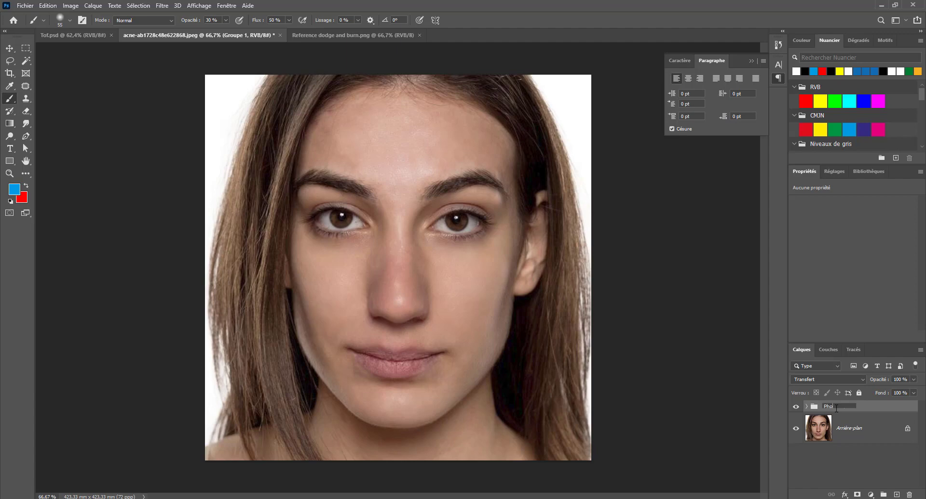
key(Return)
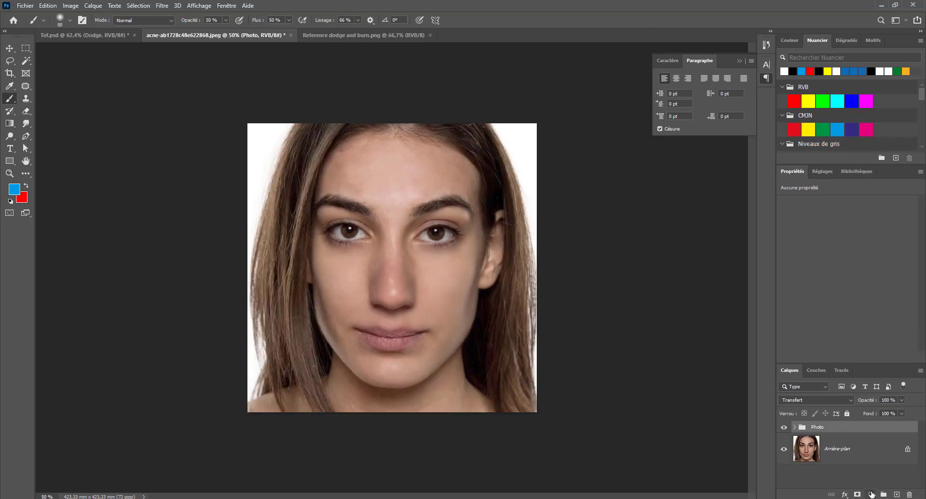
- Add a Curves (Courbes) adjustment layer above the Photo group and darken the image with a point at input 138, output 50
click(871, 494)
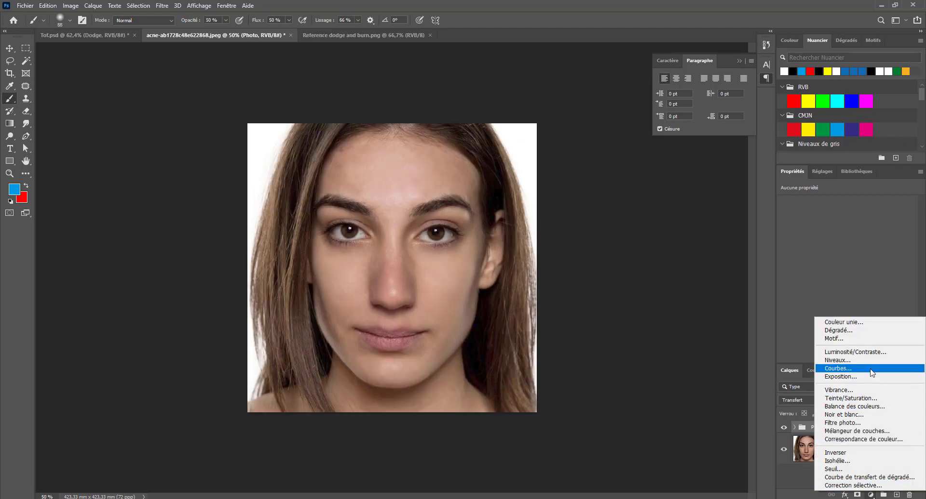
click(872, 369)
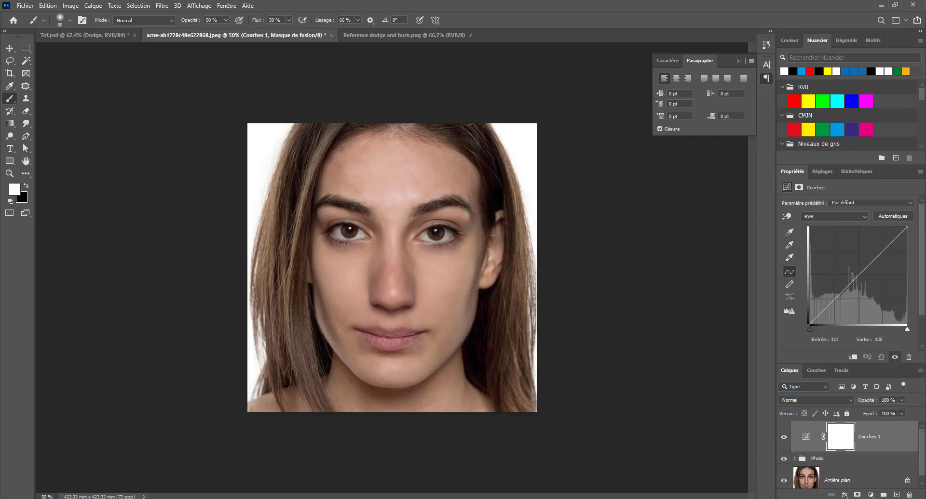
drag(852, 283, 862, 305)
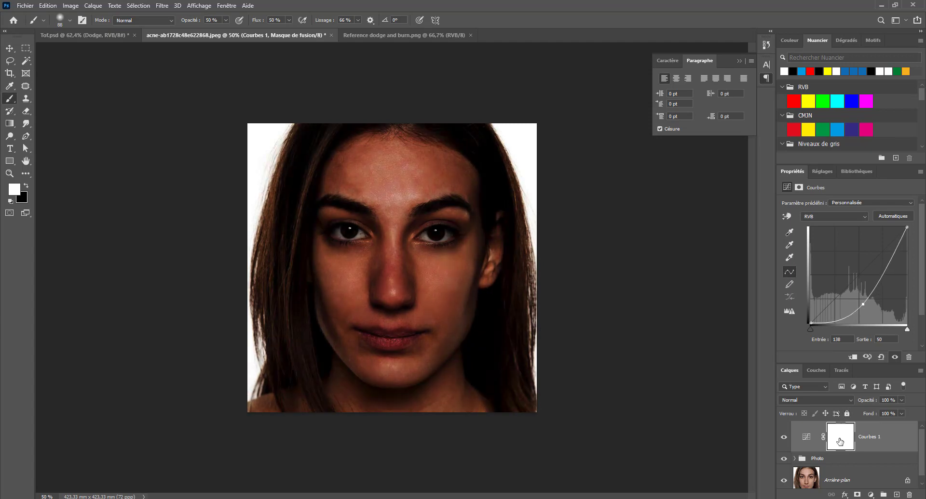
- Fill the darkening Curves layer's mask with black and rename the layer Burn
click(848, 437)
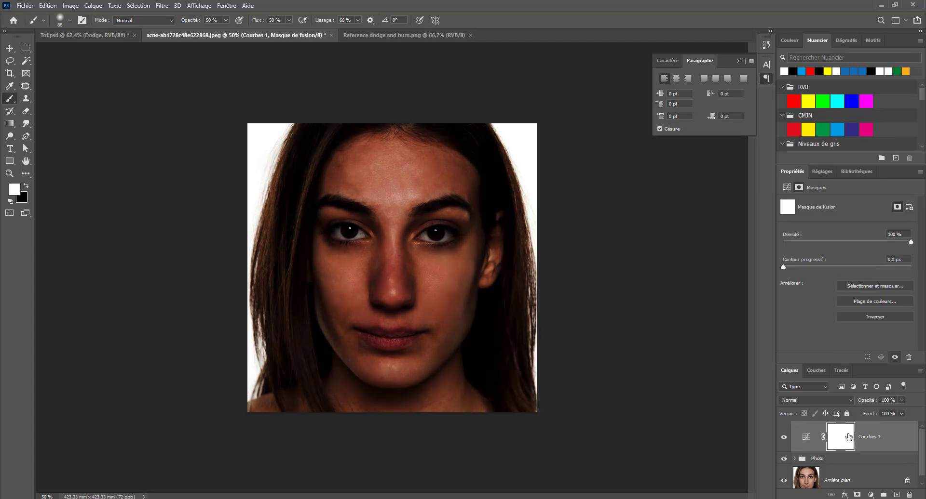
key(ctrl+BackSpace)
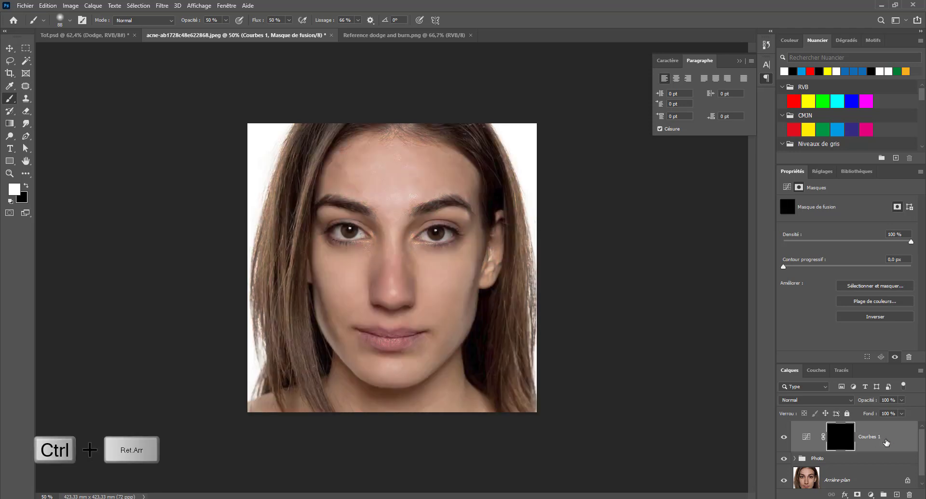
double_click(875, 437)
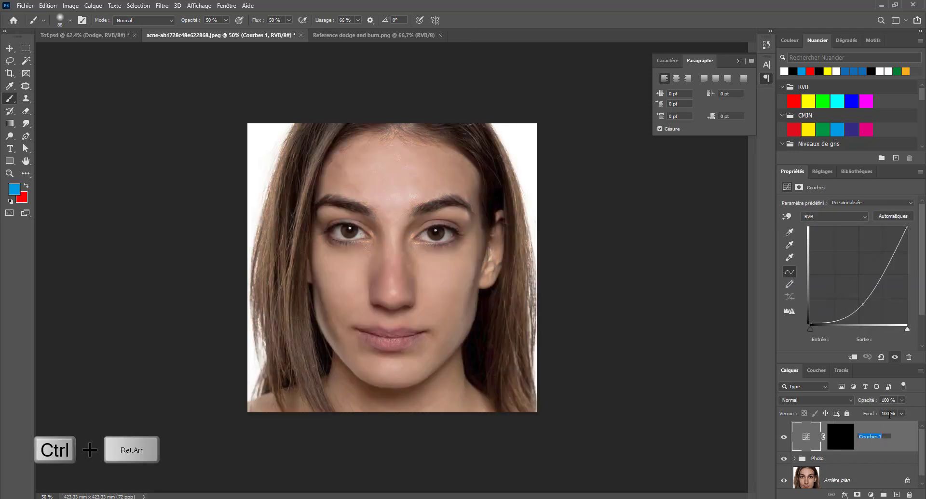
text(Burn)
key(Return)
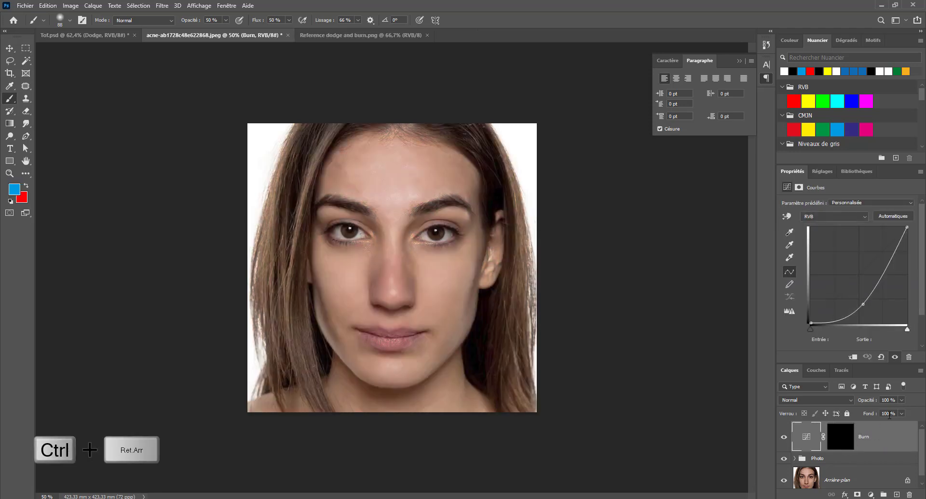
- Add a brightening Curves (Courbes) layer above Burn with a point at input 130, output 213, and invert its mask to black
click(871, 495)
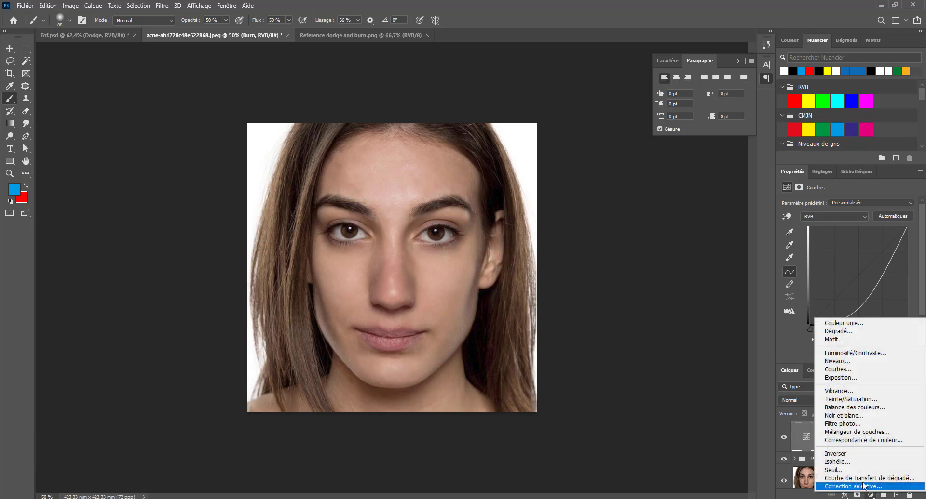
click(889, 371)
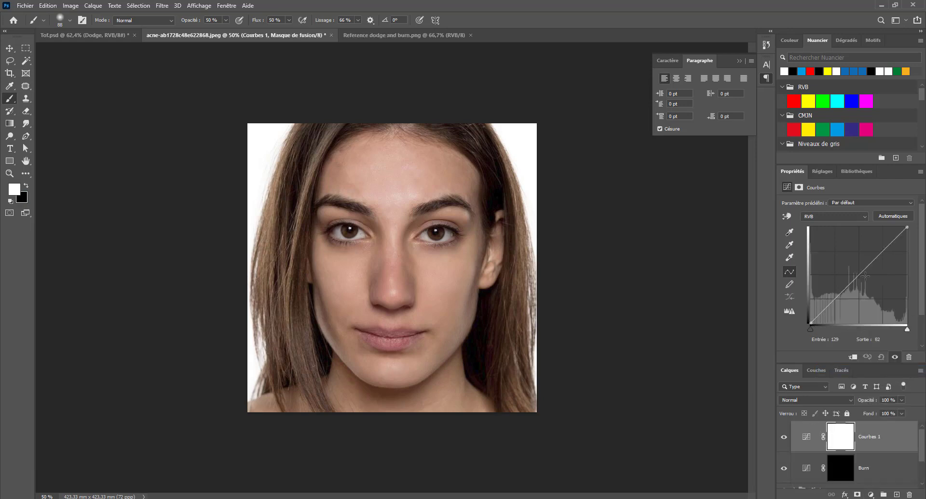
drag(858, 275, 859, 243)
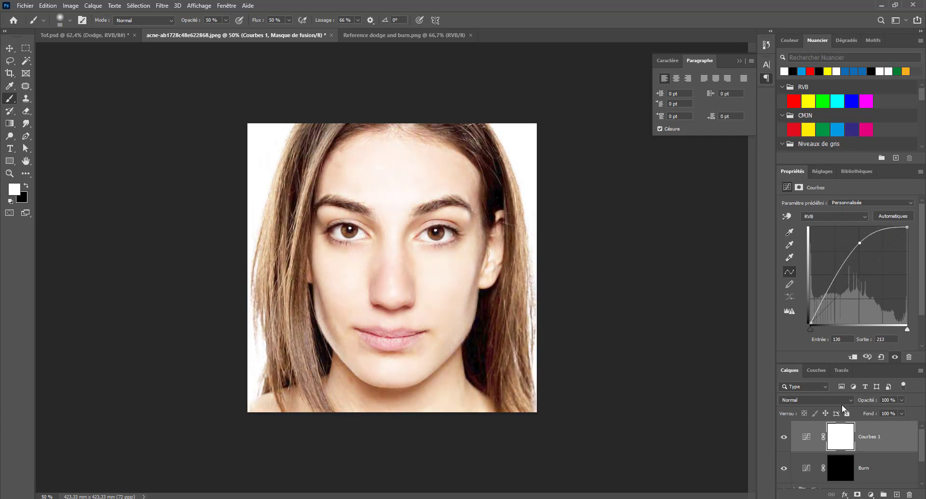
click(843, 451)
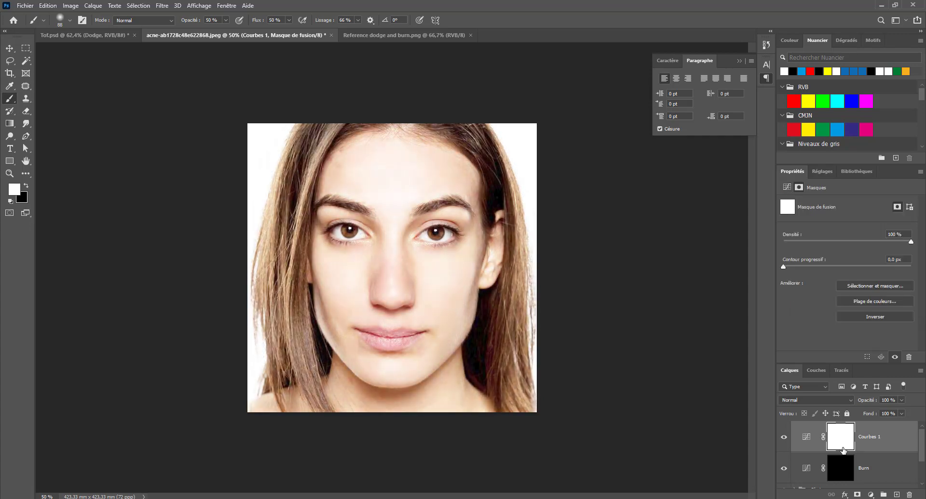
key(ctrl+i)
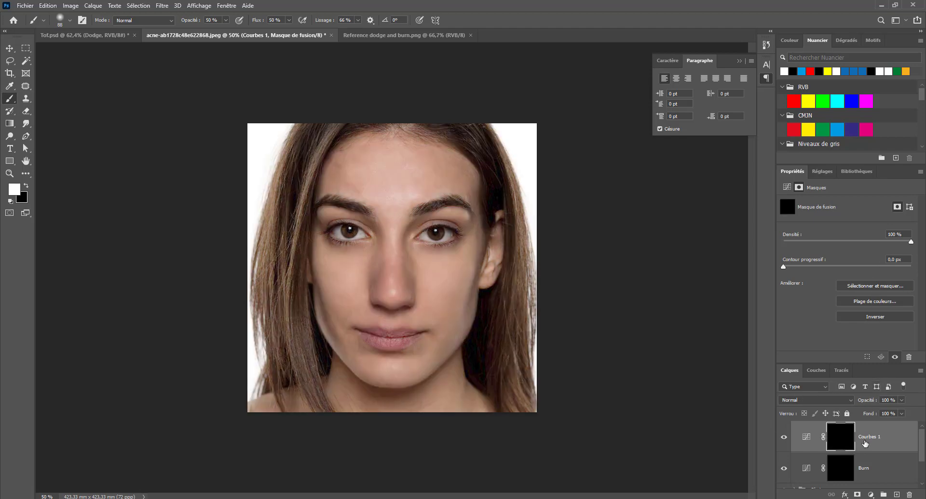
- Rename the Courbes 1 layer as Dodge
double_click(865, 436)
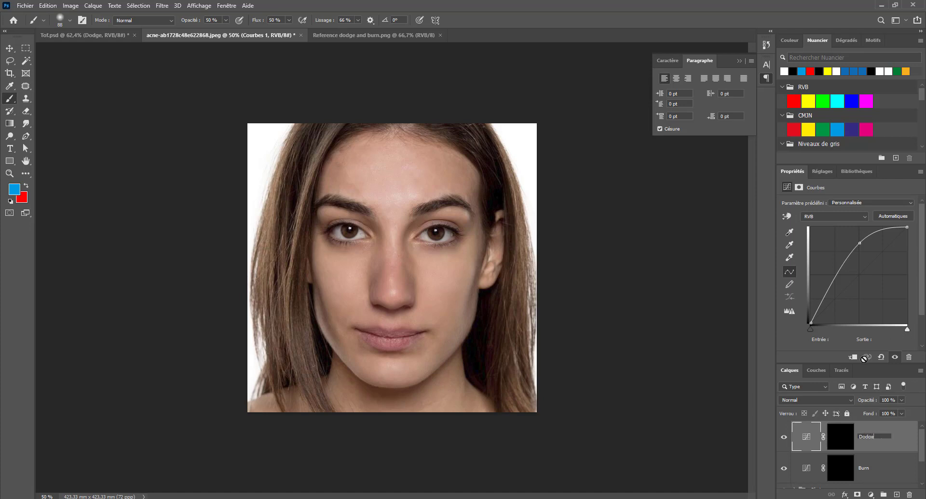
key(Return)
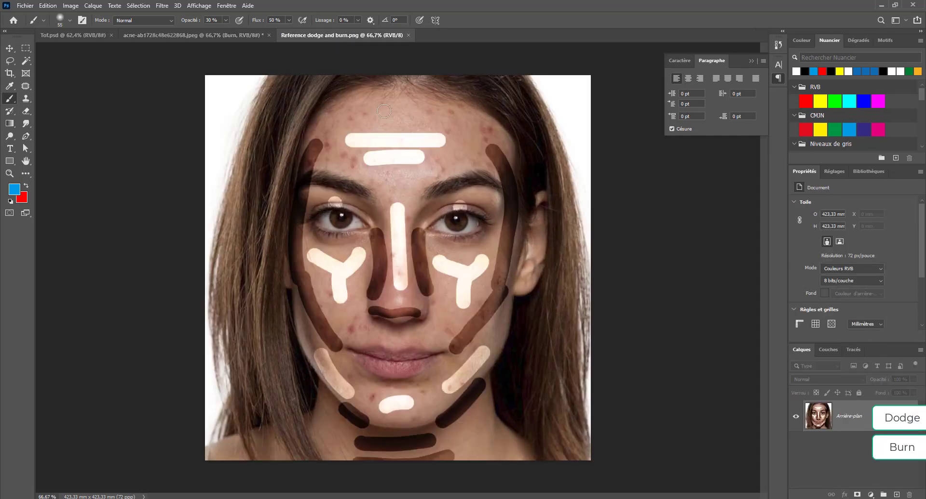
- In the acne portrait, target the darkening Curves layer's mask and set up a hard round brush at 39 px with 100% hardness
click(238, 36)
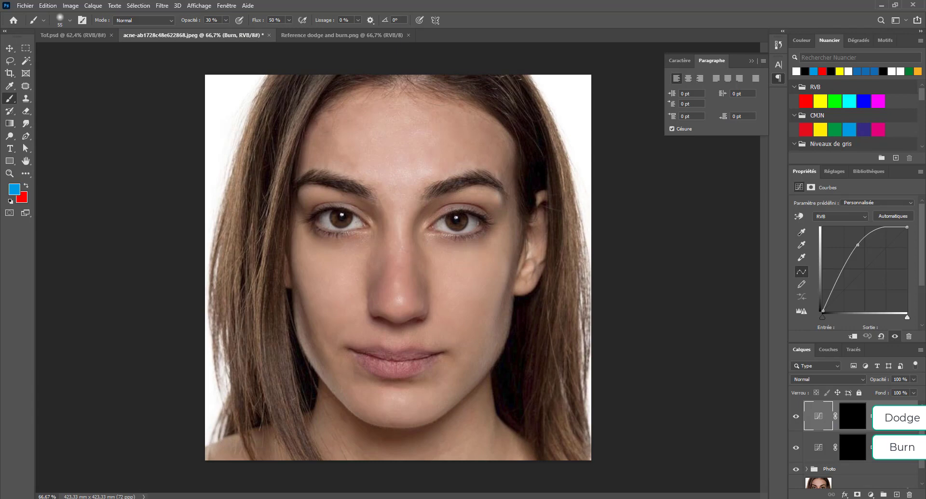
click(852, 448)
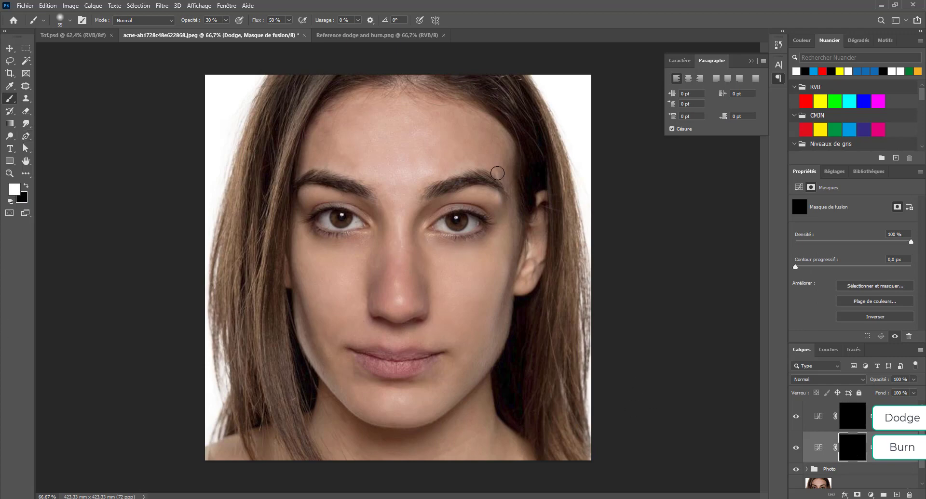
right_click(449, 255)
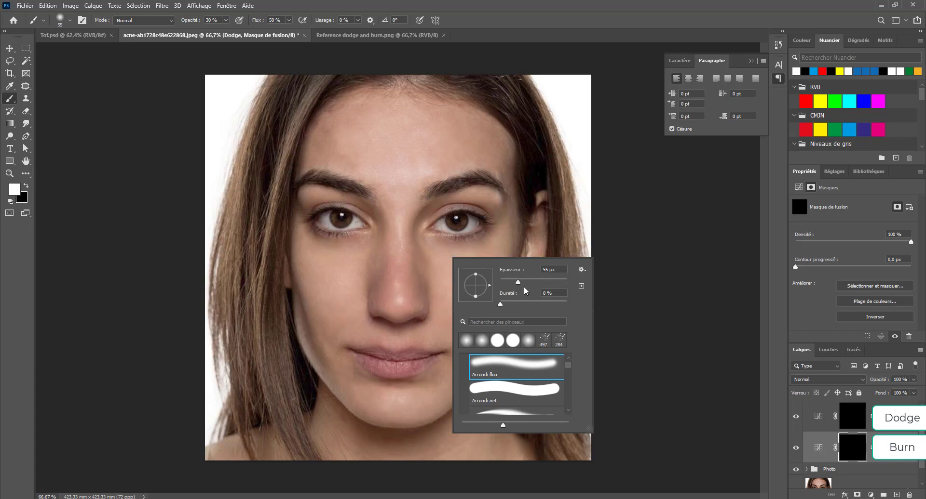
click(512, 343)
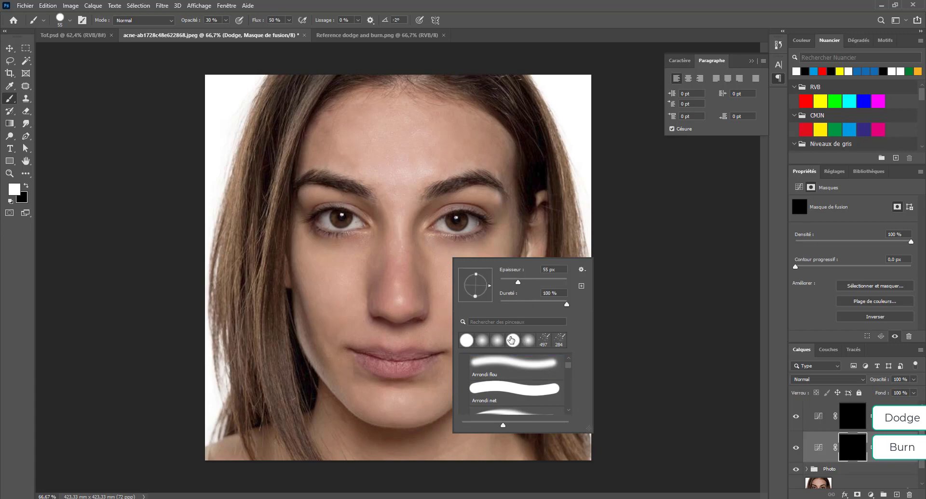
click(567, 304)
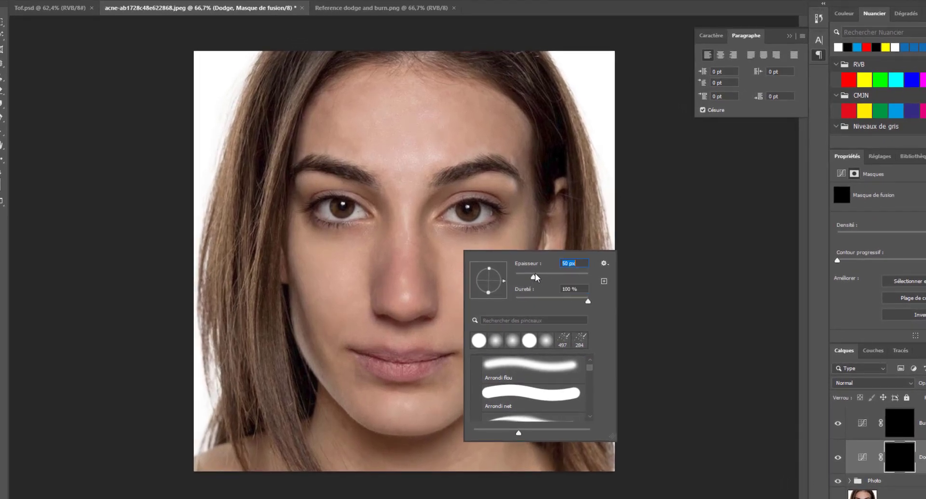
drag(518, 282, 530, 280)
click(360, 8)
click(285, 8)
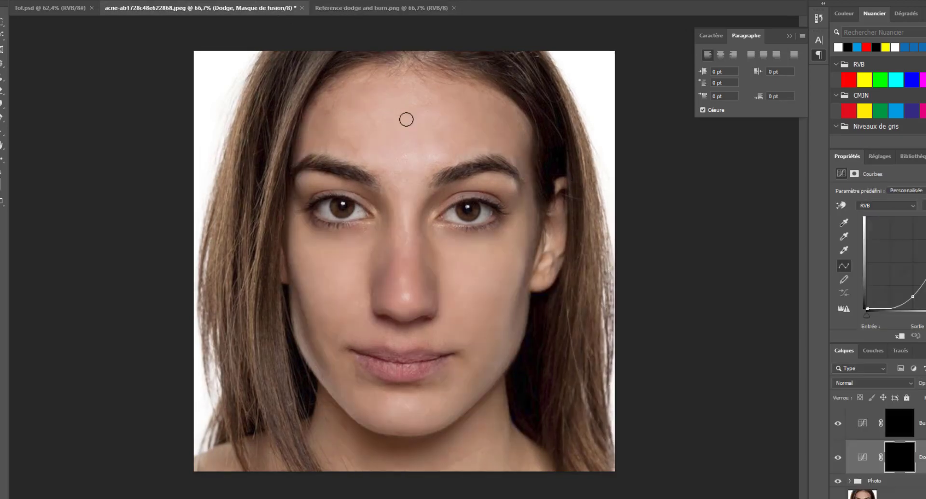
drag(367, 131, 443, 131)
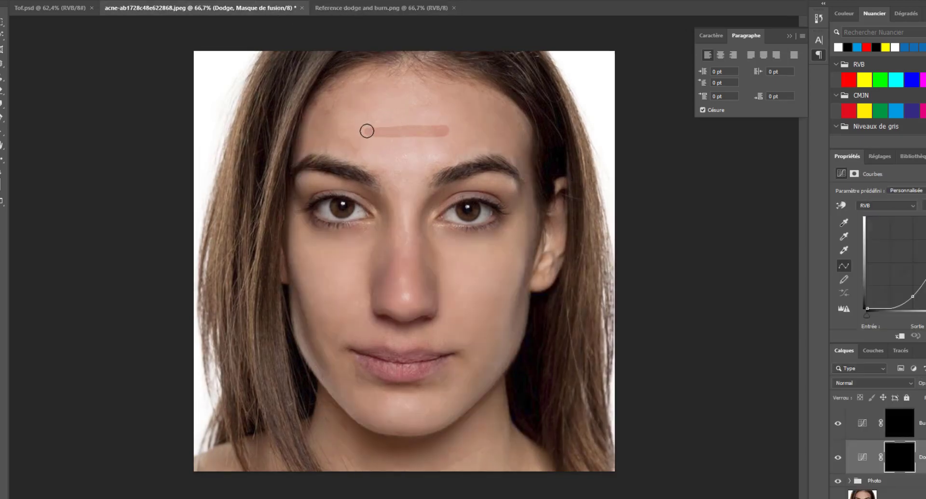
key(ctrl+z)
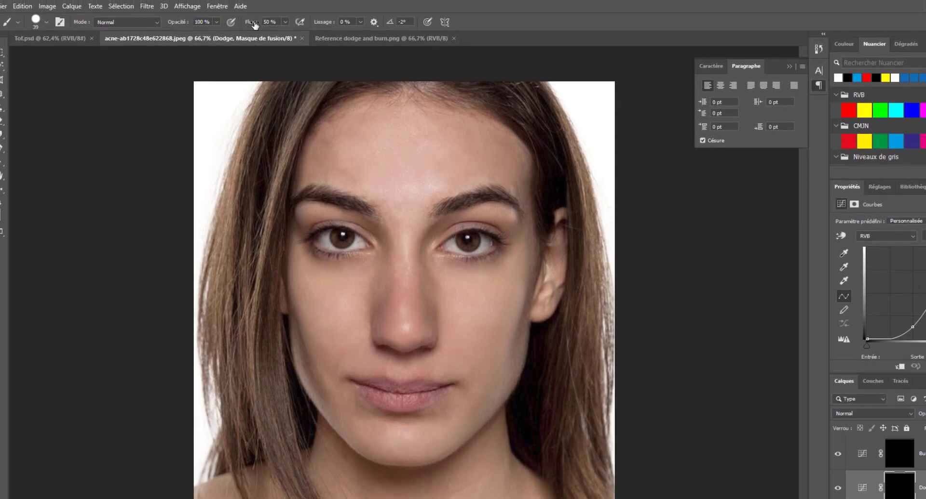
drag(376, 143, 453, 140)
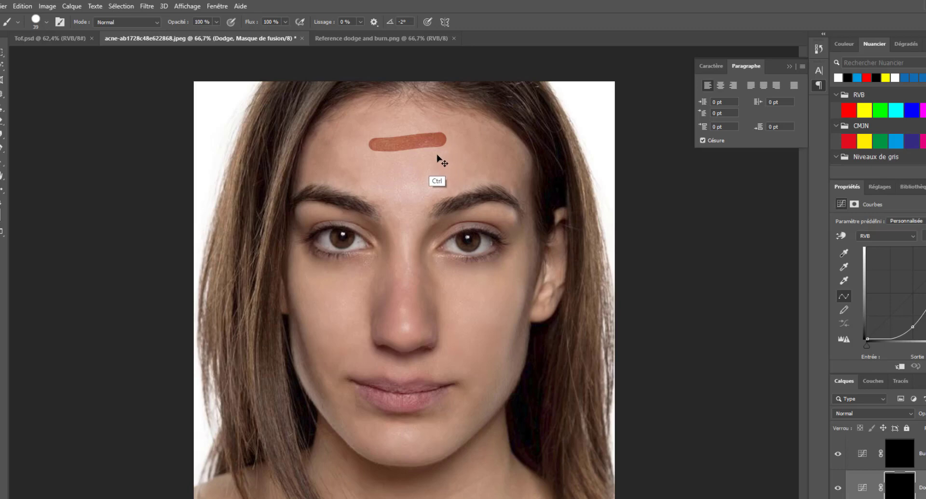
key(ctrl+z)
- Paint two horizontal white highlight strokes on the forehead in the Burn layer's mask at 100% opacity and flow, following the reference image
click(899, 453)
mouse_move(379, 145)
mouse_down()
mouse_move(440, 142)
mouse_move(437, 163)
mouse_up()
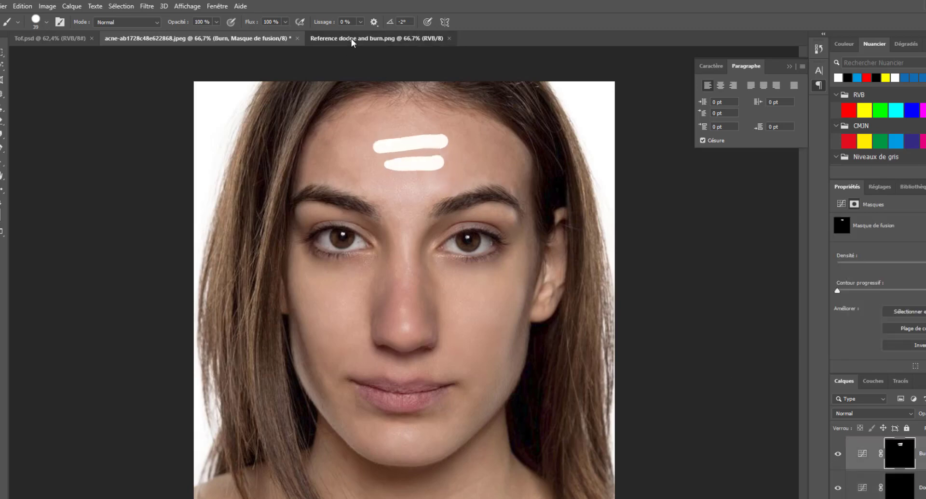
click(351, 39)
click(278, 38)
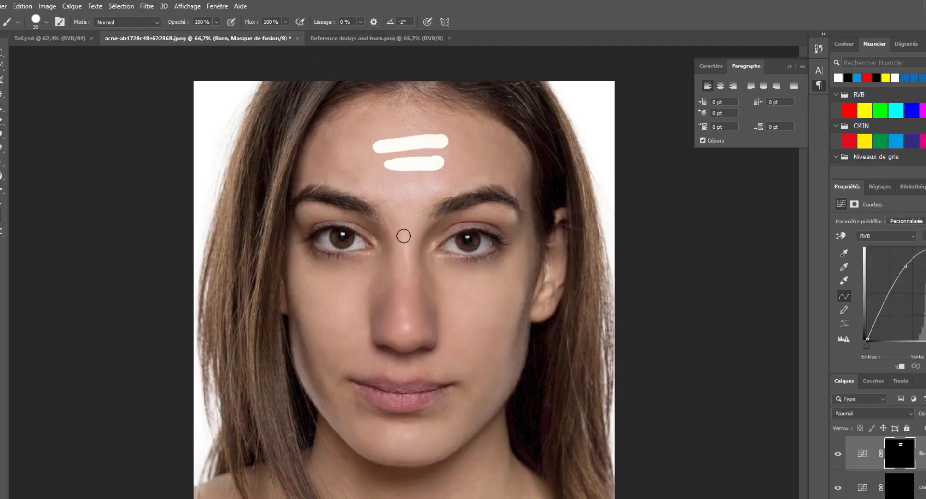
- Paint a straight vertical highlight line down the nose bridge in the Burn layer's mask
drag(407, 229, 410, 324)
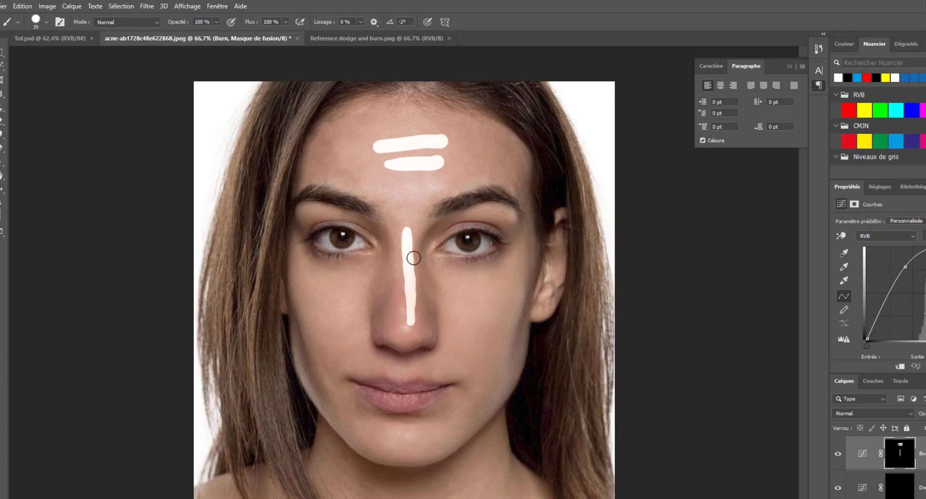
key(ctrl+z)
click(407, 229)
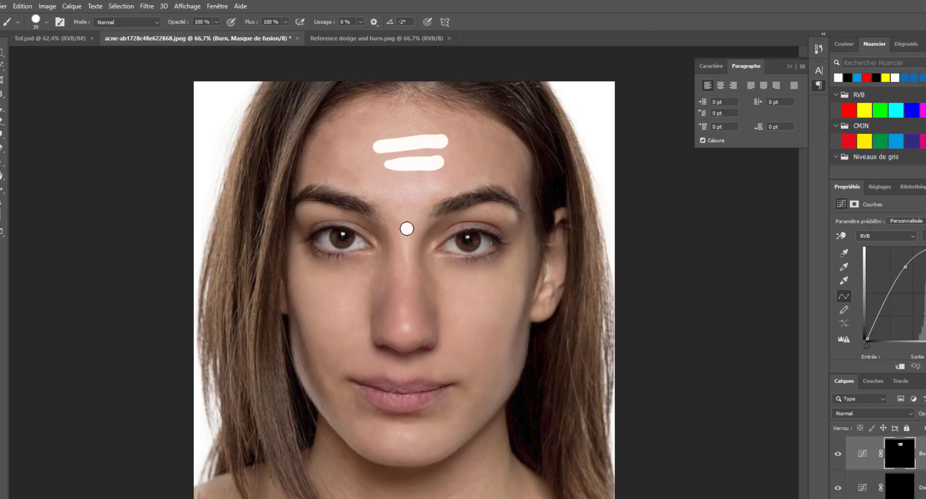
shift+click(407, 325)
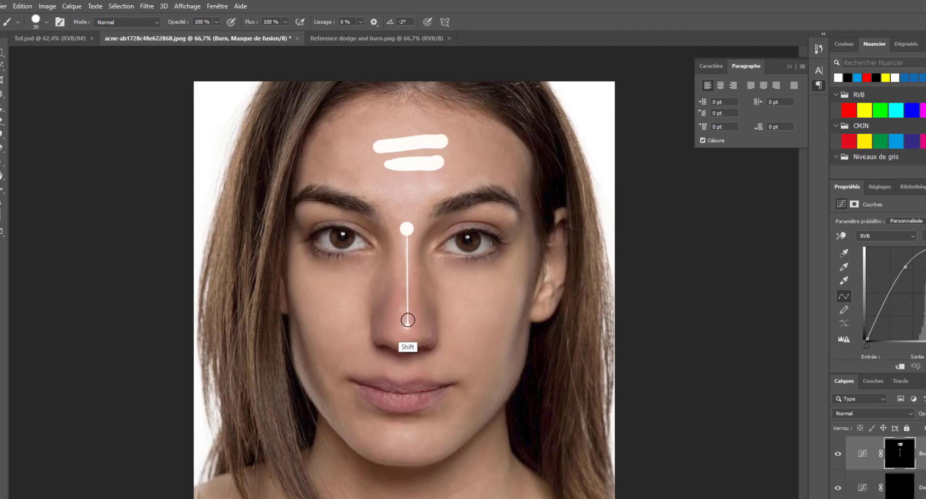
shift+click(407, 227)
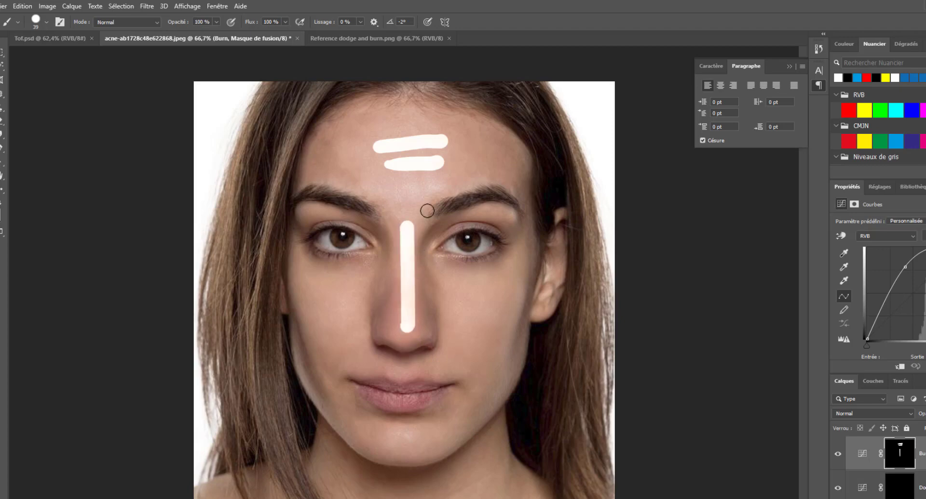
key(ctrl+z)
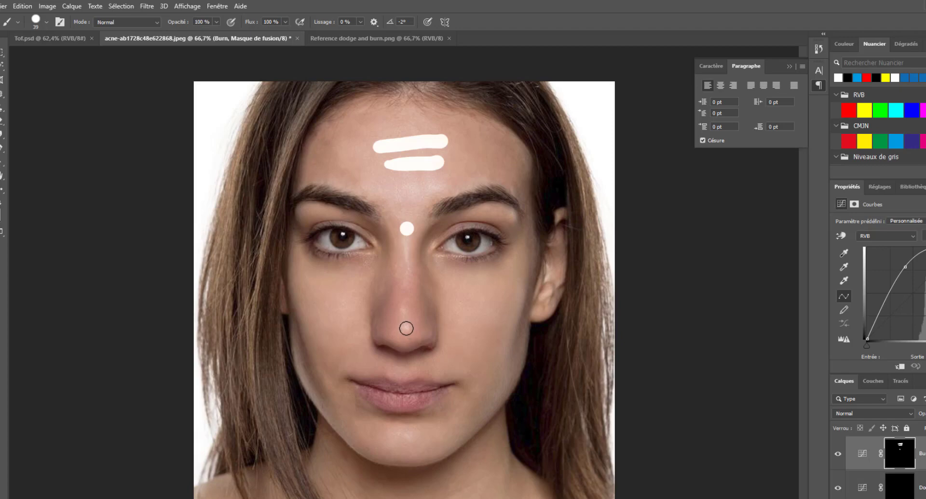
shift+click(406, 328)
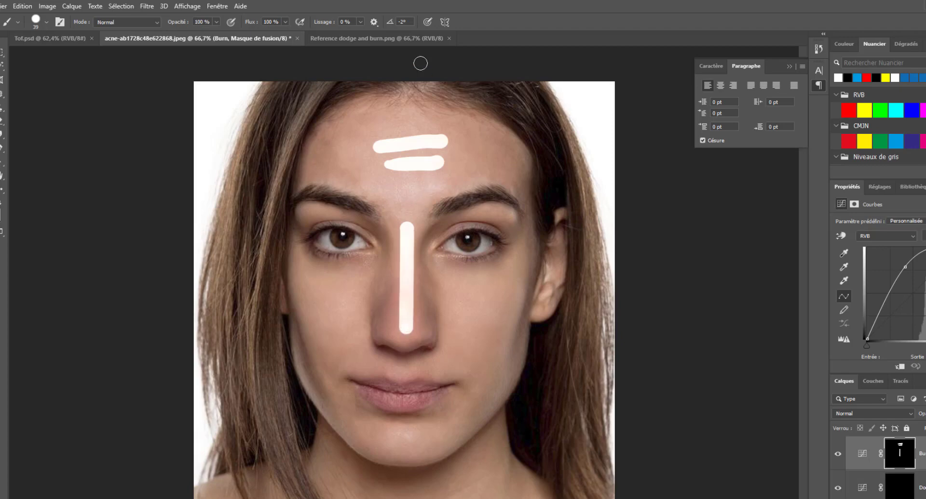
- Paint a Y-shaped highlight on each cheek below the eyes in the Burn layer's mask, following the reference image
click(351, 33)
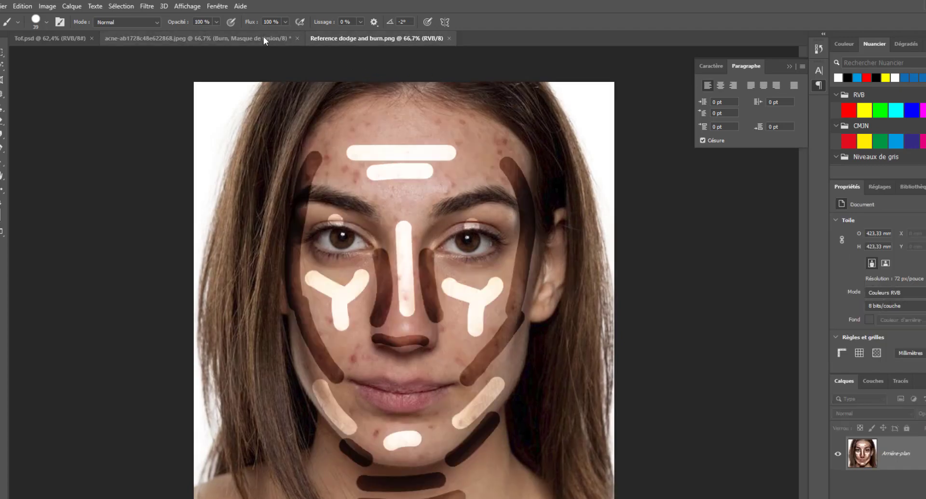
click(263, 38)
mouse_move(318, 269)
mouse_down()
mouse_move(361, 274)
mouse_move(341, 295)
mouse_up()
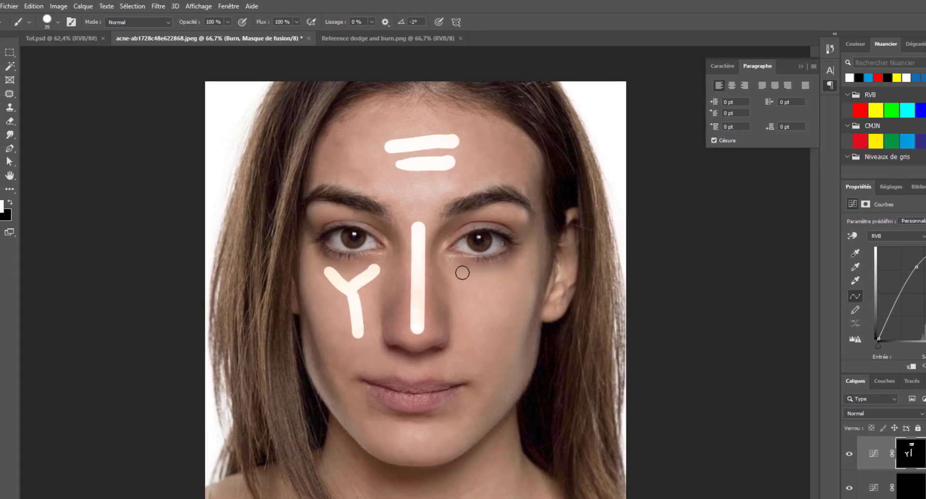
mouse_move(462, 273)
mouse_down()
mouse_move(476, 284)
mouse_move(494, 274)
mouse_move(477, 287)
mouse_move(473, 326)
mouse_up()
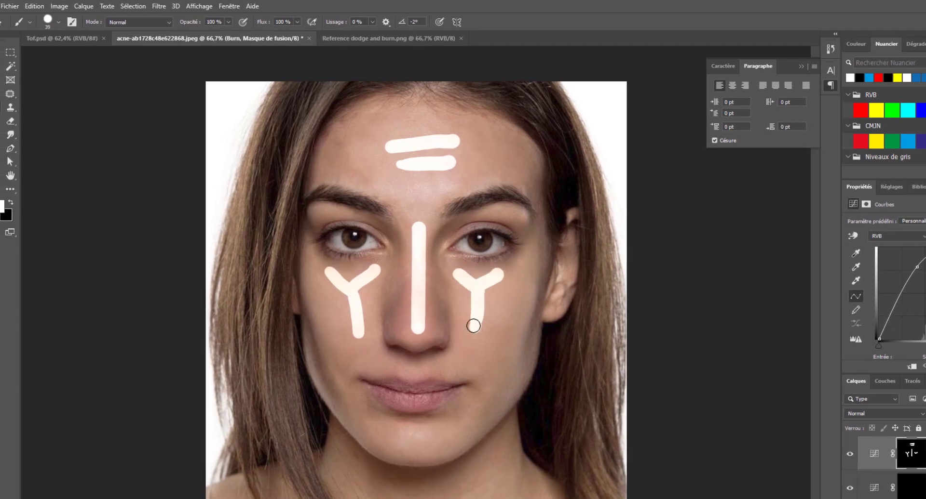
- Set the brush smoothing (Lissage) to 100% and paint a curved highlight along each side of the lower jaw in the Burn layer's mask
click(326, 41)
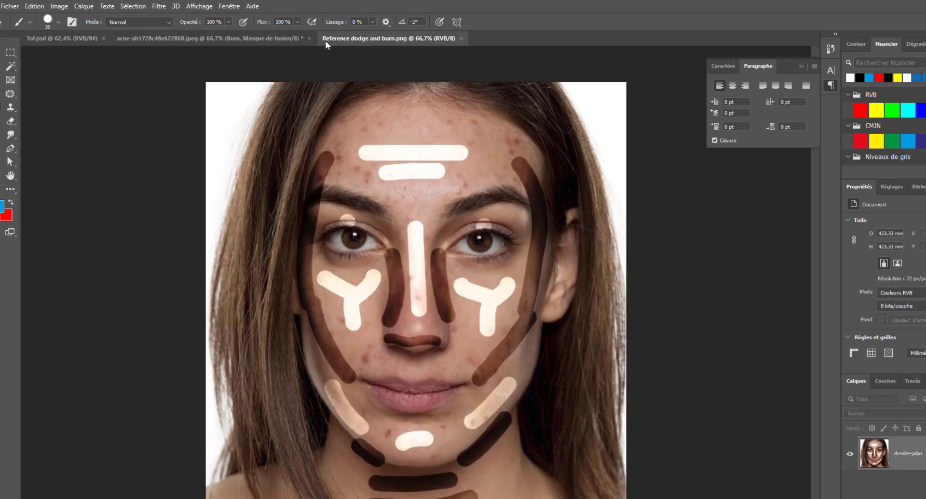
click(252, 38)
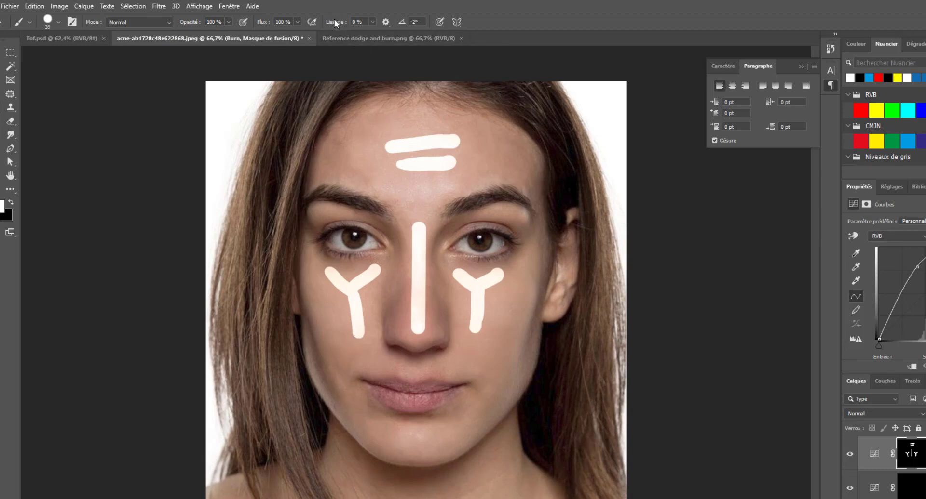
drag(336, 23, 334, 22)
drag(332, 377, 371, 428)
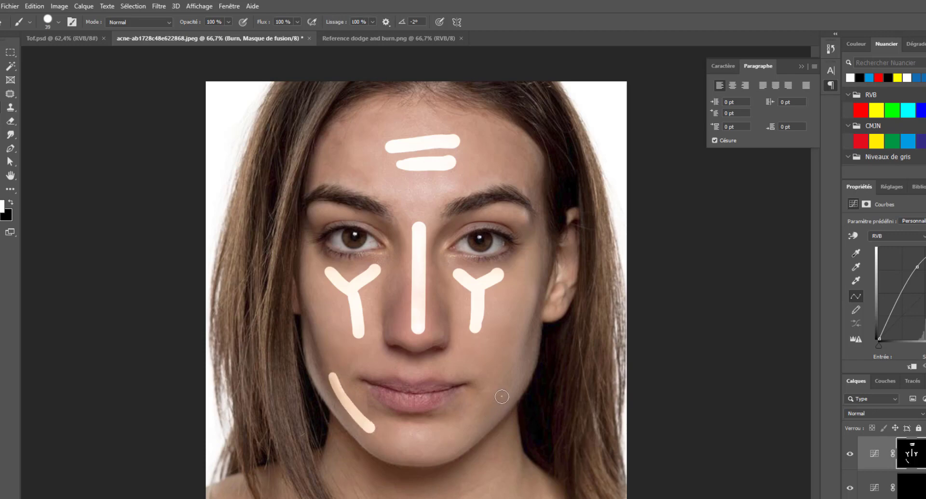
drag(504, 393, 456, 435)
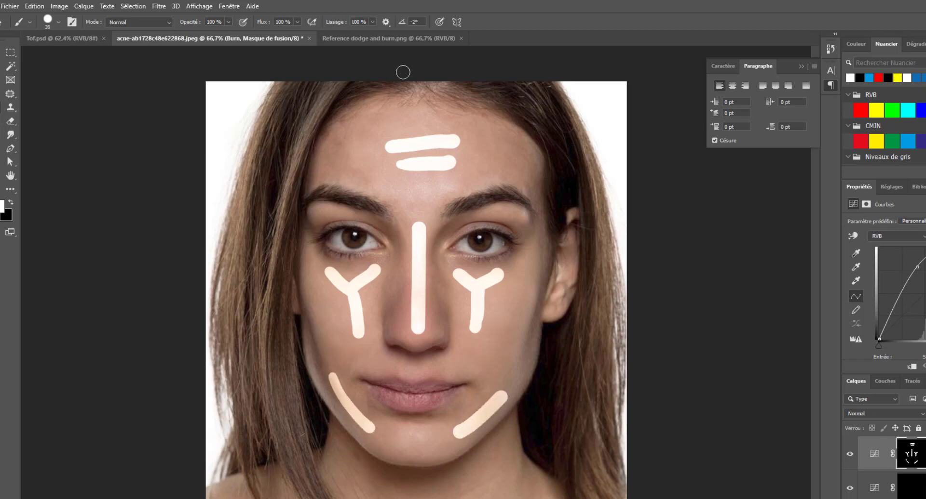
- Paint a short highlight on the center of the chin in the Burn layer's mask, following the reference image
click(408, 39)
click(284, 38)
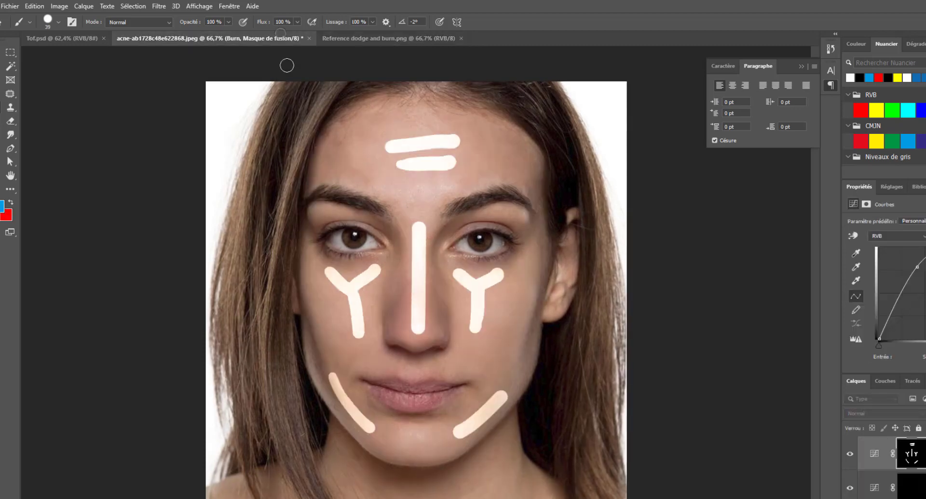
mouse_move(412, 434)
mouse_down()
mouse_move(403, 434)
mouse_move(417, 436)
mouse_up()
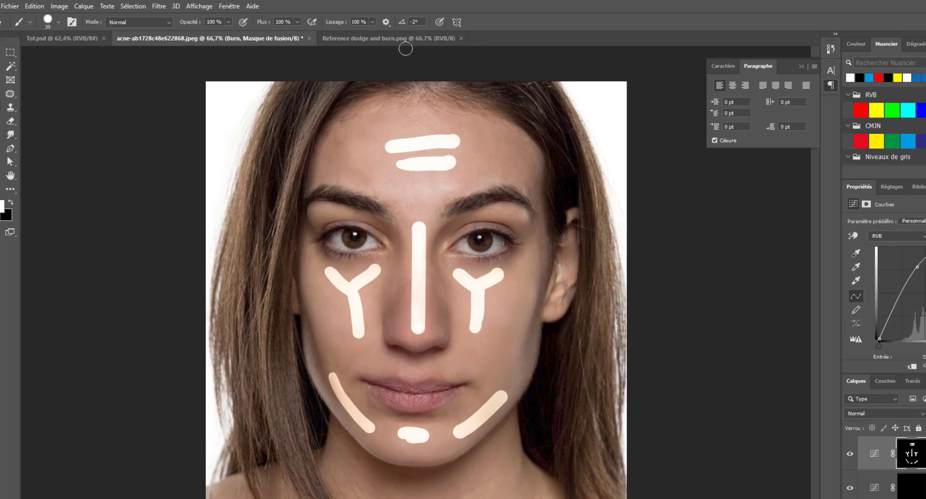
- Add a single highlight dot on each upper eyelid in the Burn layer's mask, following the reference image
click(394, 38)
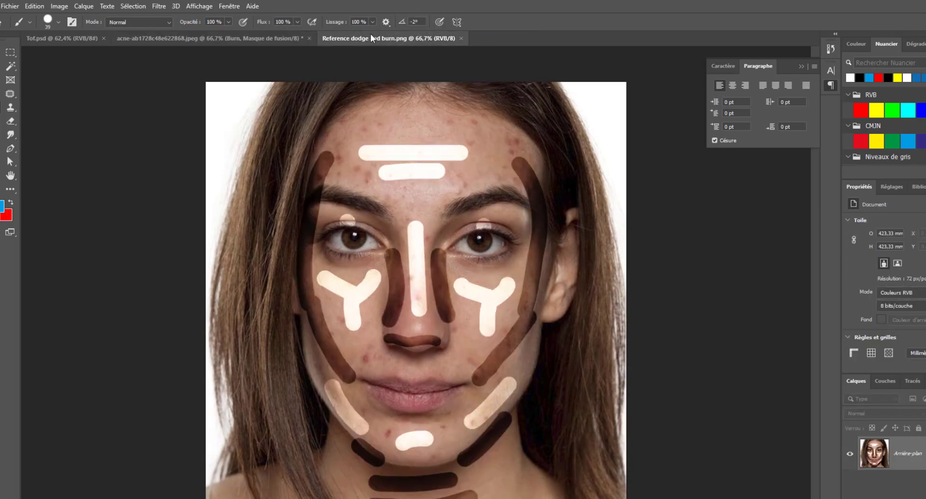
click(270, 37)
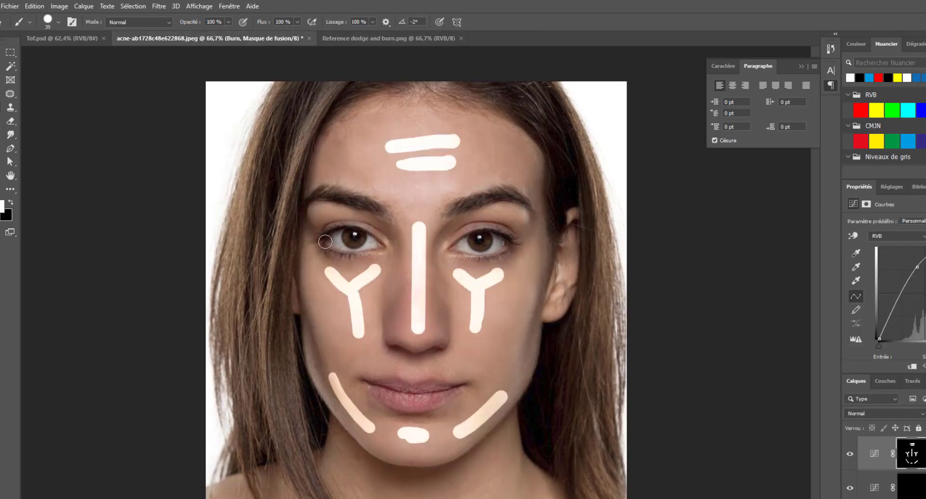
click(348, 218)
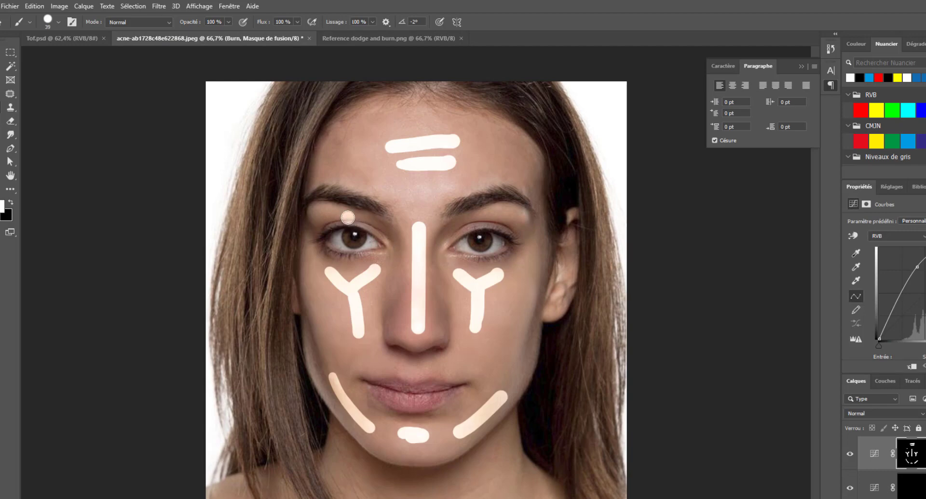
click(489, 224)
- Set the brush size to 23 px and paint a shadow stroke along each side of the nose in the Dodge layer's mask
click(894, 488)
click(363, 38)
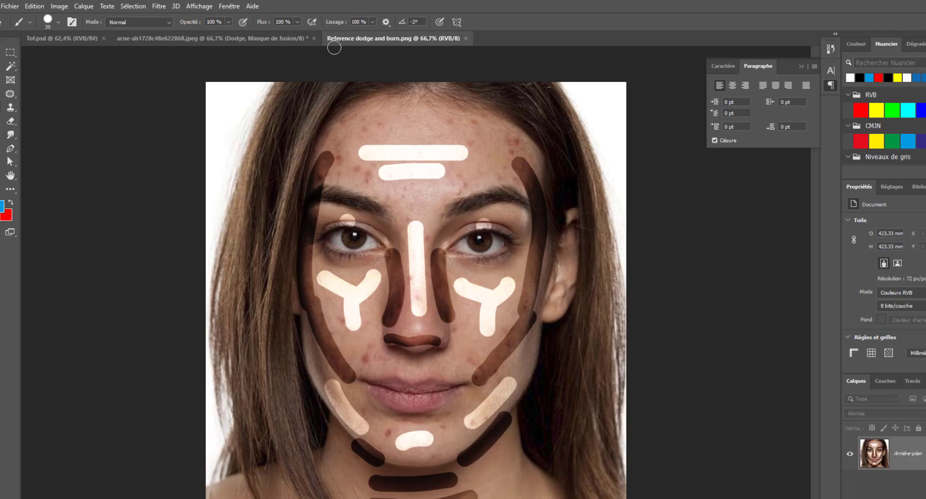
click(268, 39)
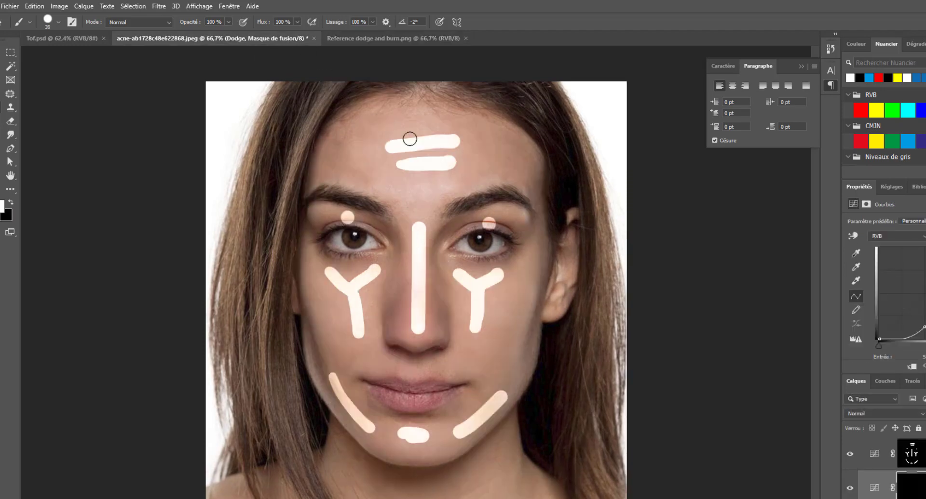
right_click(460, 293)
drag(530, 318, 524, 319)
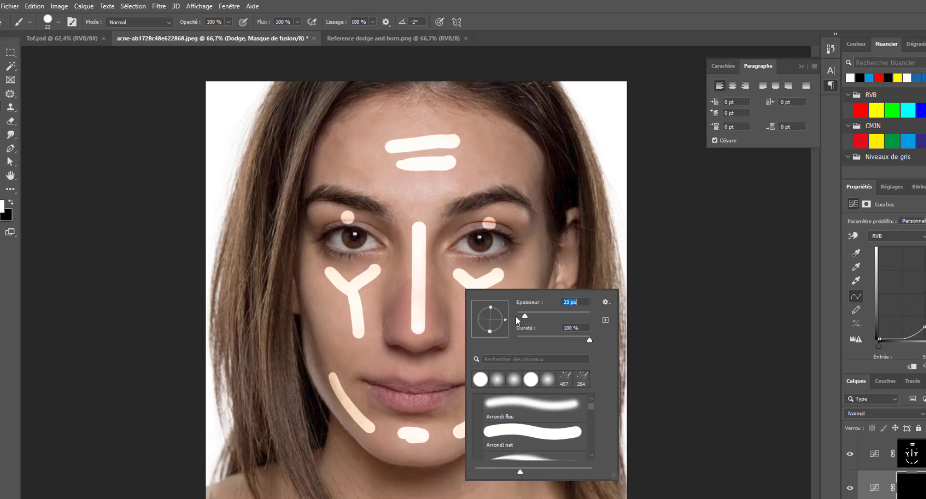
key(Return)
drag(399, 254, 396, 304)
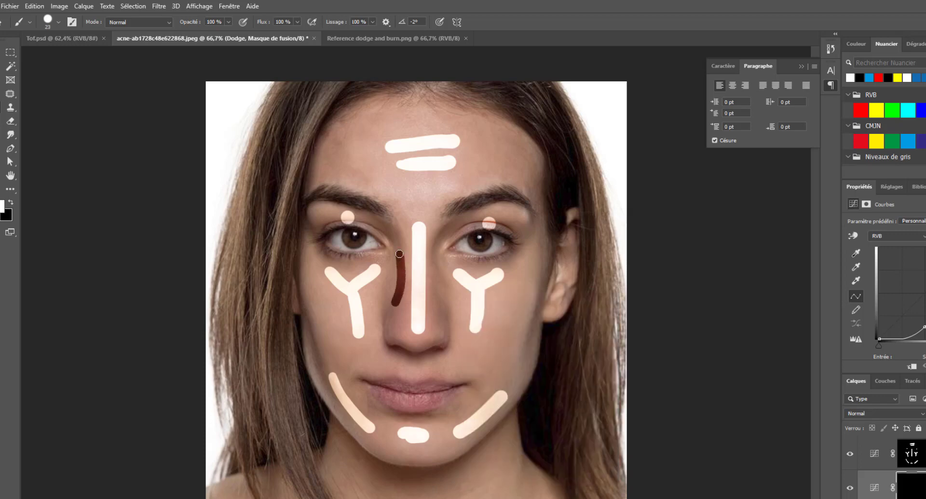
drag(440, 259, 447, 321)
- Set the brush smoothing (Lissage) to 66% and paint a curved shadow under the tip of the nose in the Dodge layer's mask
click(395, 41)
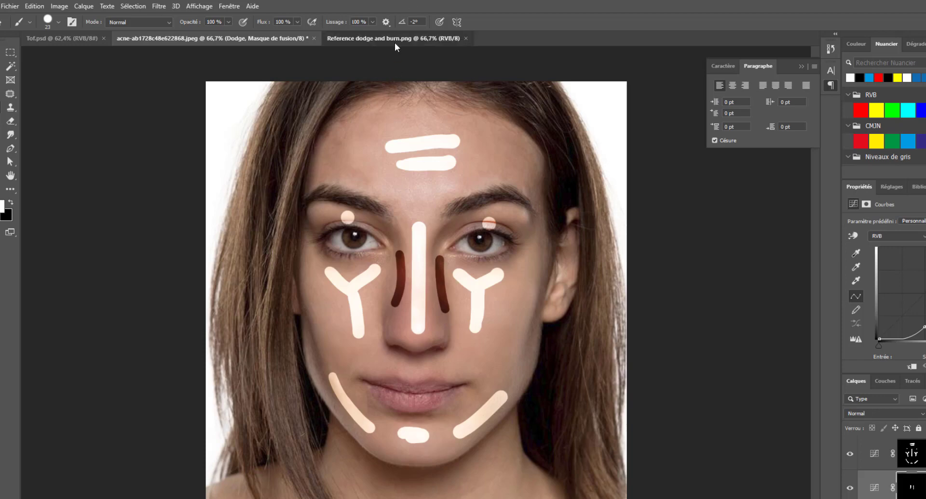
click(276, 41)
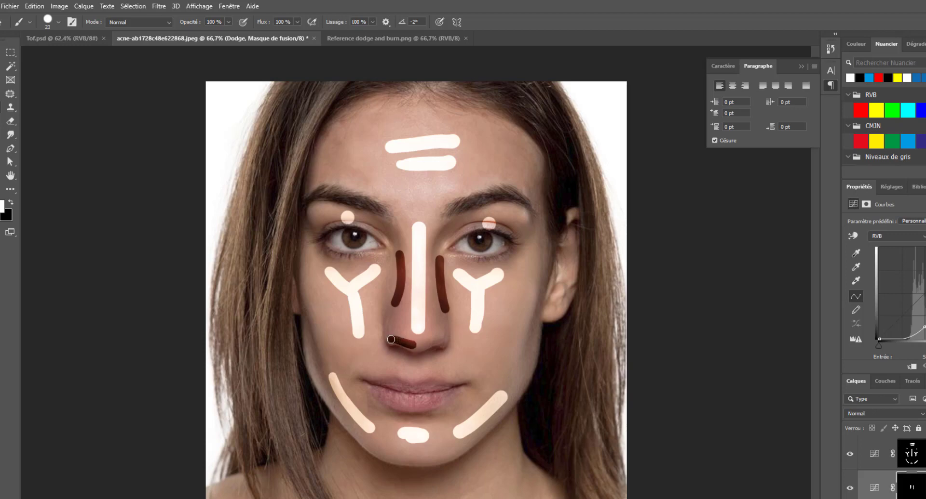
drag(391, 339, 436, 343)
key(ctrl+z)
drag(335, 27, 340, 44)
drag(391, 341, 438, 341)
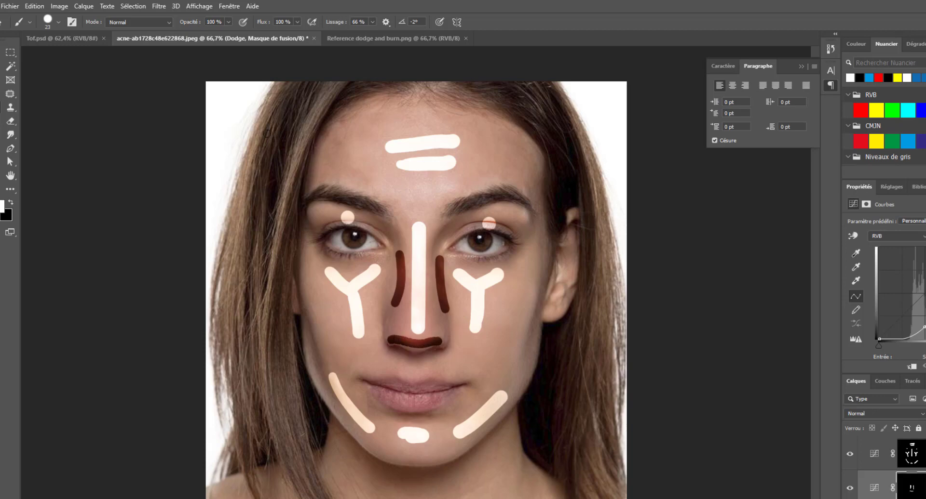
- Paint a slanted shadow along the outer edge of each lower cheek in the Dodge layer's mask, following the reference image
click(343, 42)
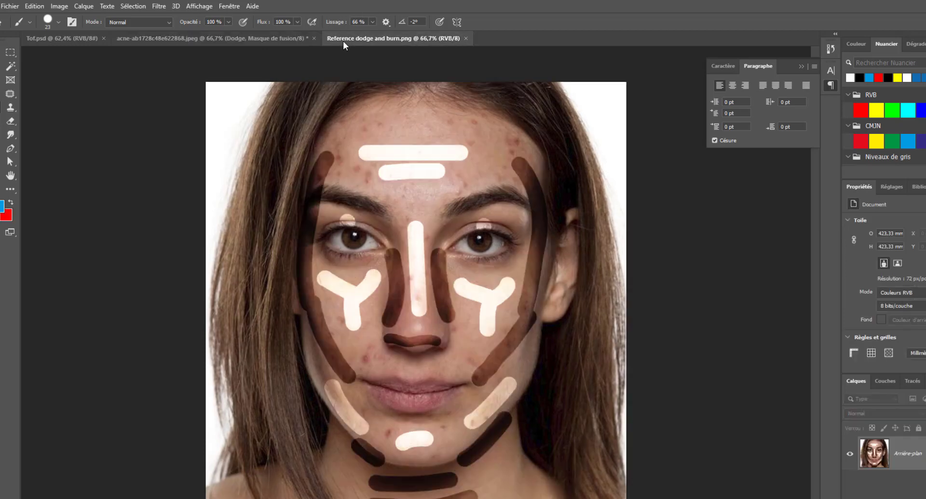
click(257, 40)
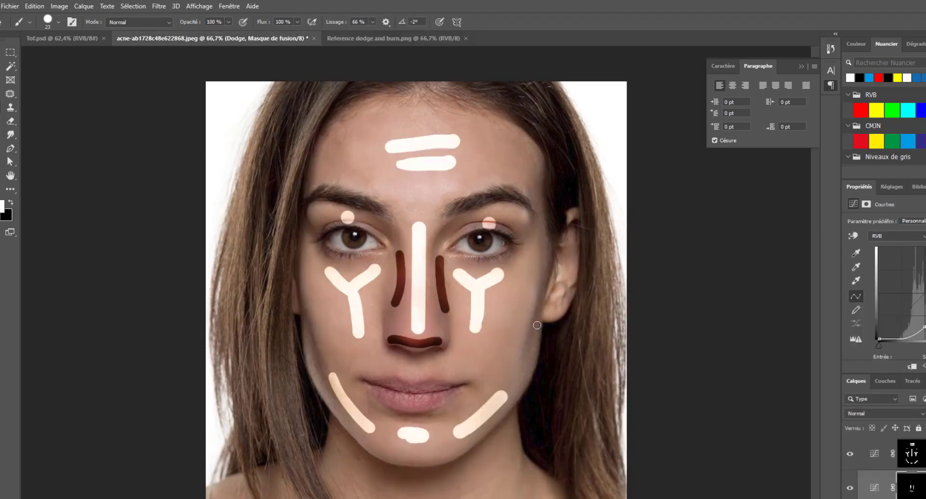
drag(536, 315, 511, 370)
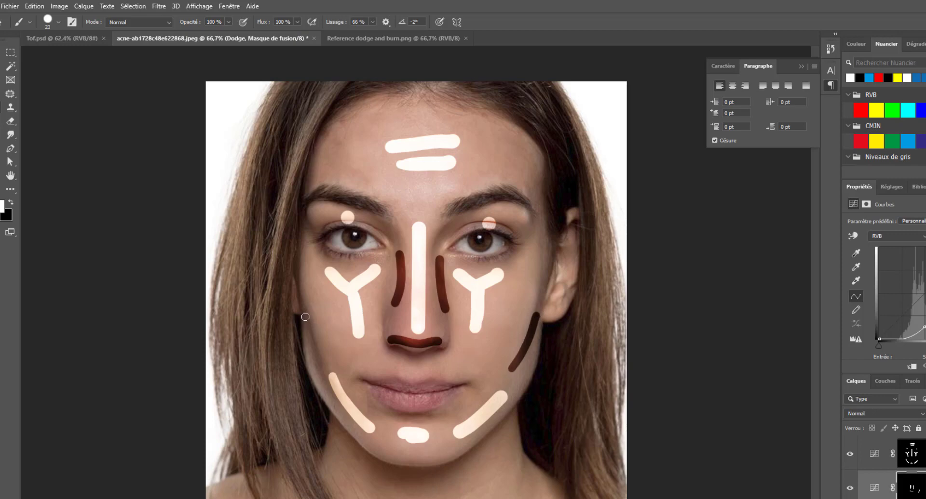
drag(305, 303, 328, 360)
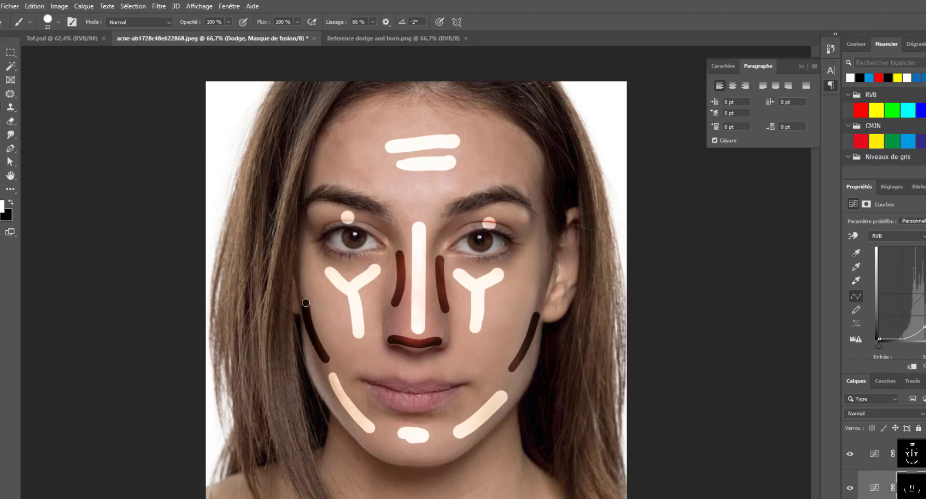
- Extend both cheek shadows upward along the sides of the face to the temples in the Dodge layer's mask
click(366, 38)
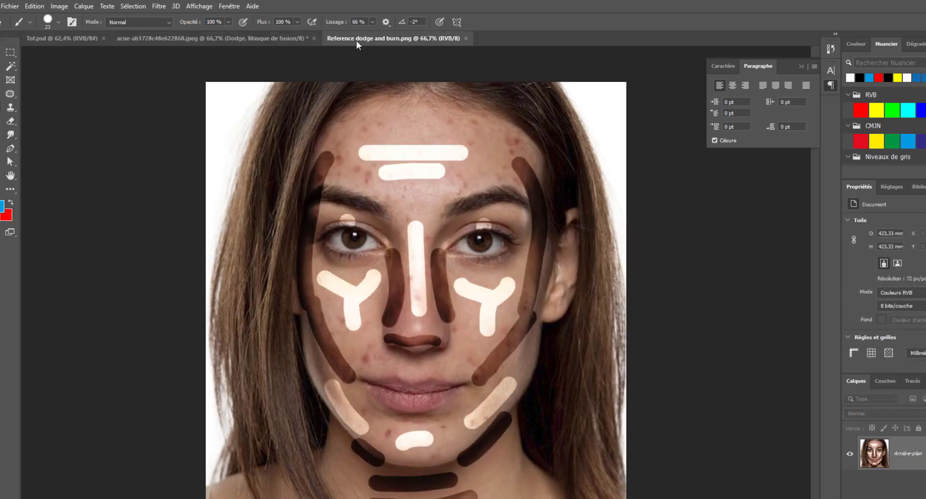
click(266, 34)
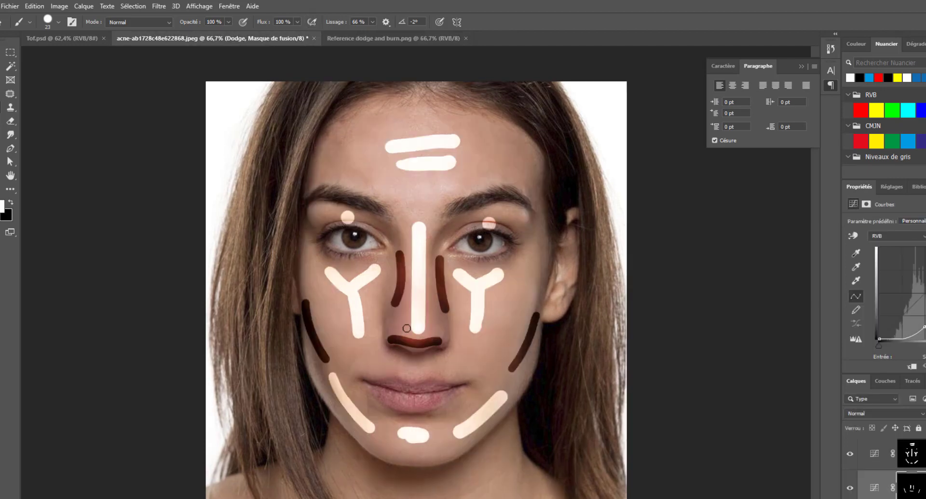
mouse_move(305, 303)
mouse_down()
mouse_move(301, 234)
mouse_move(336, 167)
mouse_up()
drag(535, 177, 535, 316)
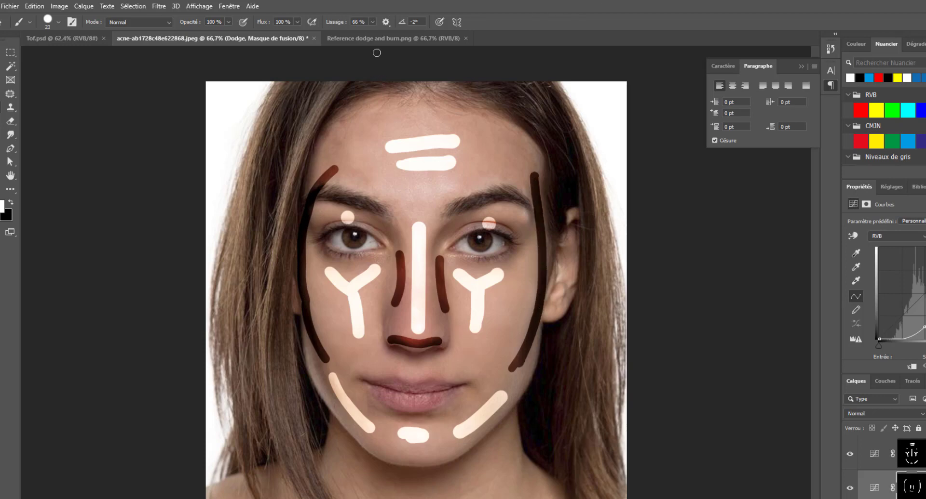
- Paint a shadow along each side of the jawline, just outside the jaw highlights, in the Dodge layer's mask
click(390, 39)
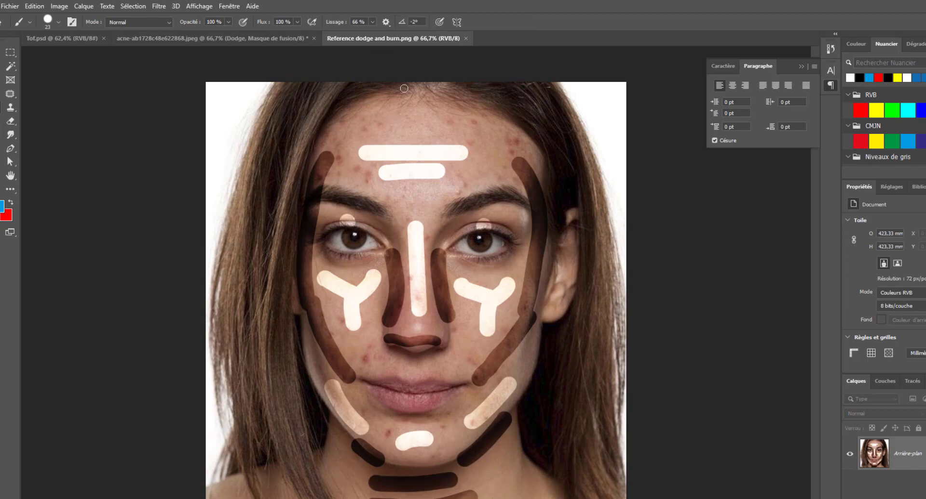
click(279, 38)
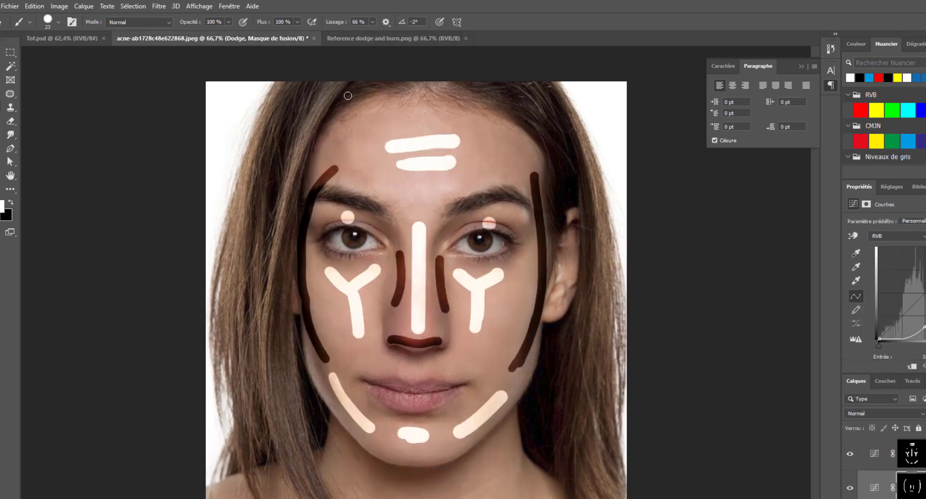
drag(337, 414, 383, 462)
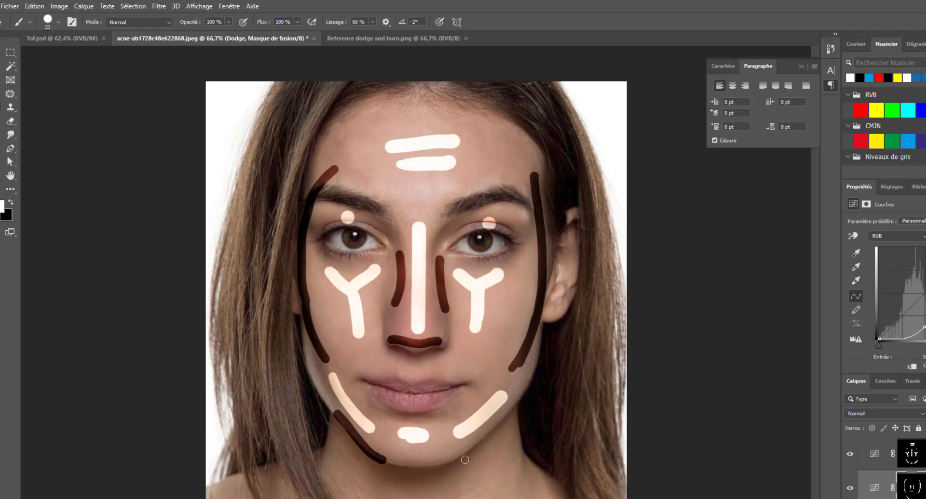
drag(460, 461, 500, 422)
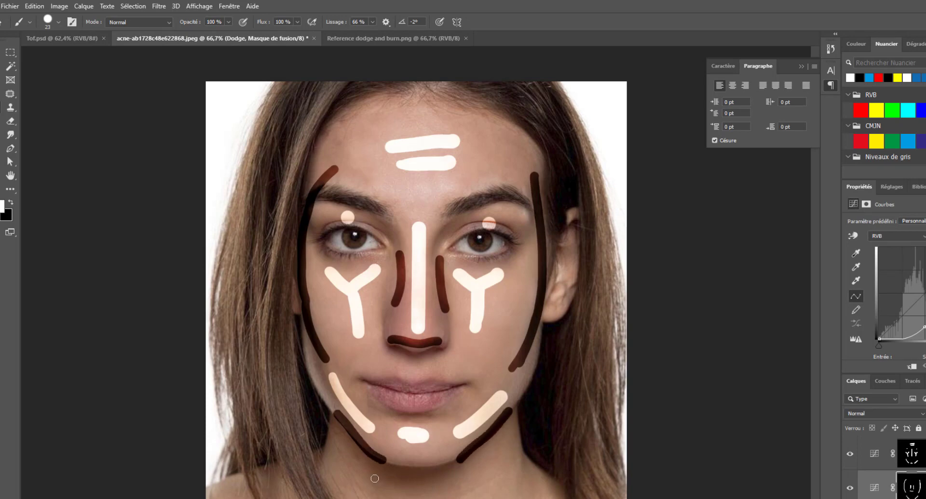
- Paint several short horizontal shadow strokes on the neck below the chin in the Dodge layer's mask, comparing with the reference image
drag(391, 473, 440, 470)
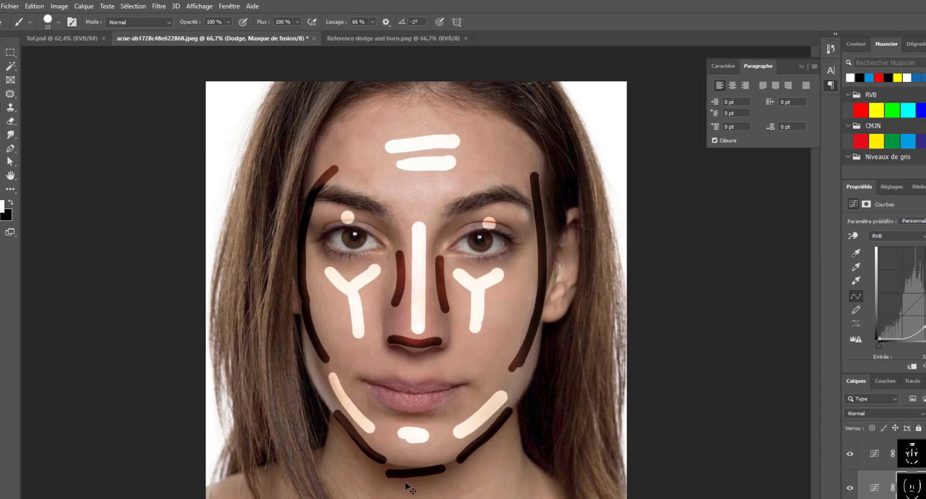
key(ctrl+z)
drag(386, 477, 459, 477)
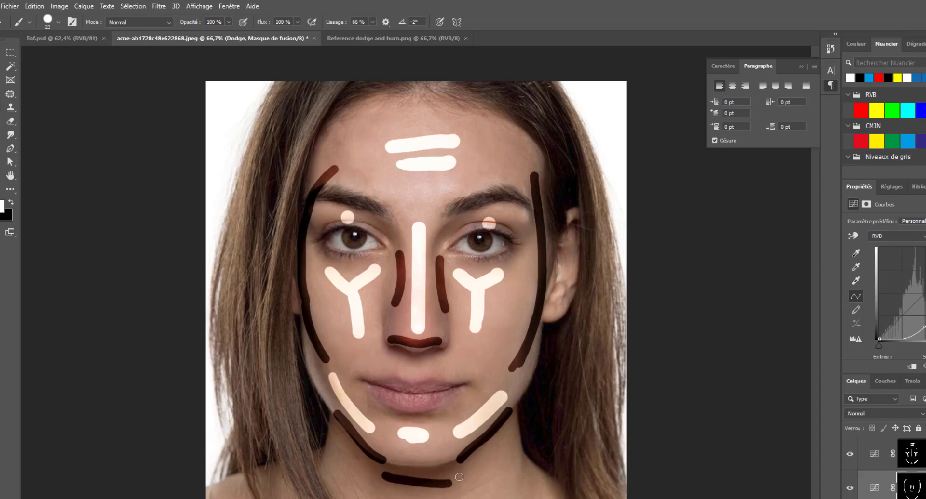
drag(389, 495, 461, 493)
drag(401, 474, 456, 467)
click(332, 39)
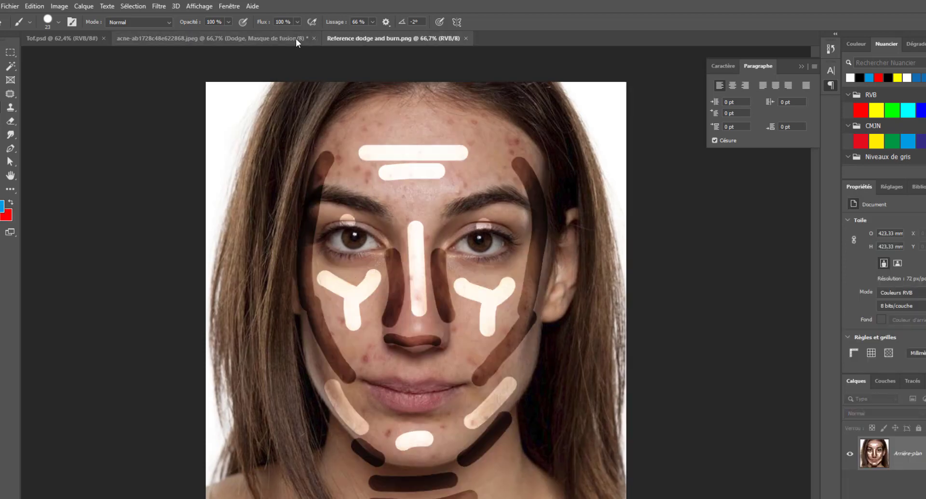
click(293, 39)
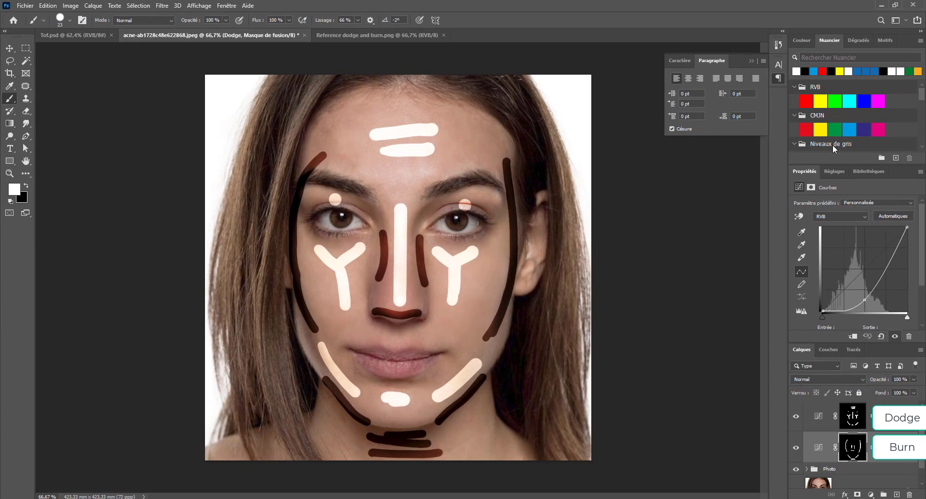
- Feather the Dodge layer's mask (Contour progressif) to about 35 px to blend the painted shadows into the skin
click(811, 188)
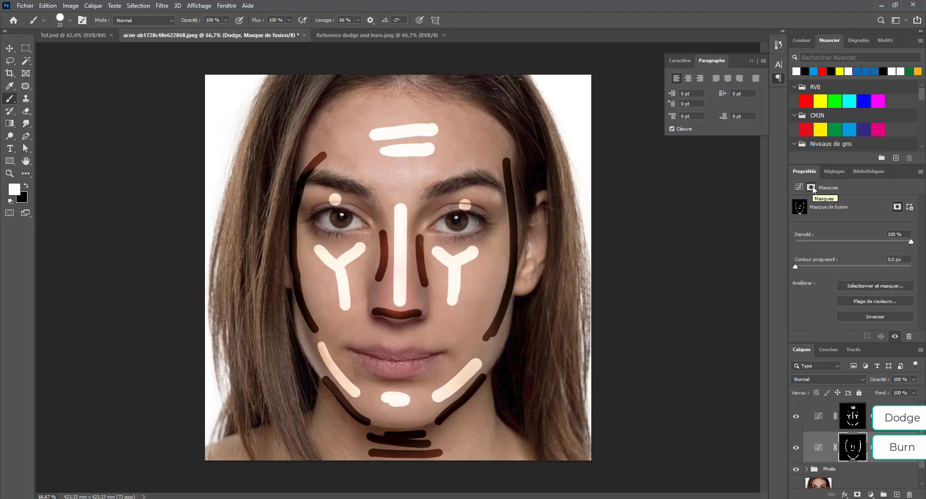
click(224, 5)
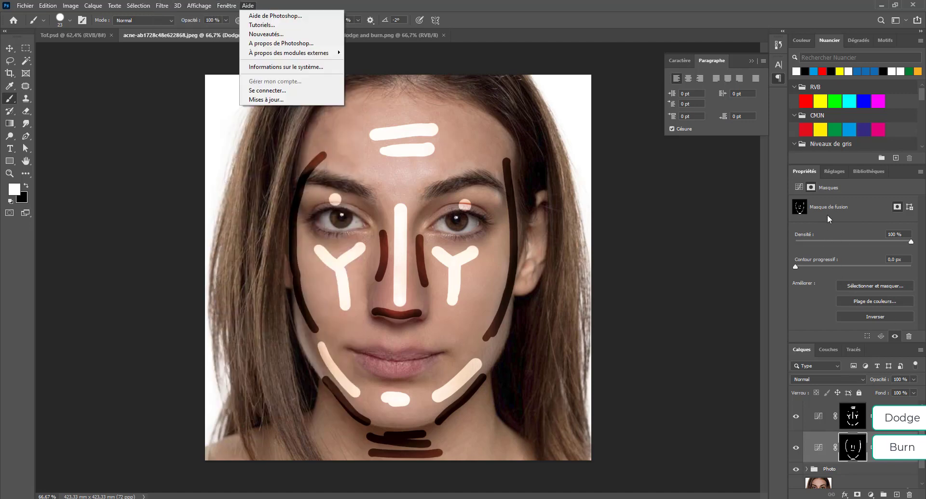
click(838, 225)
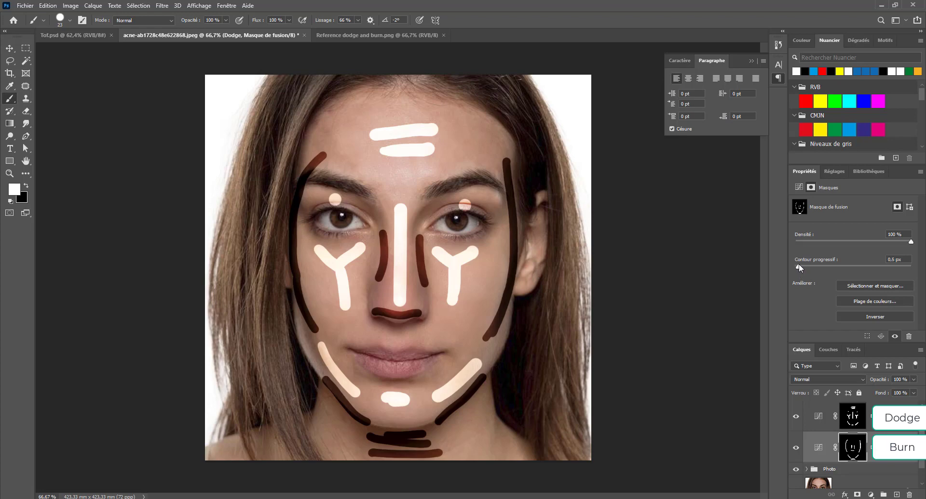
mouse_move(799, 268)
mouse_down()
mouse_move(877, 266)
mouse_move(856, 269)
mouse_up()
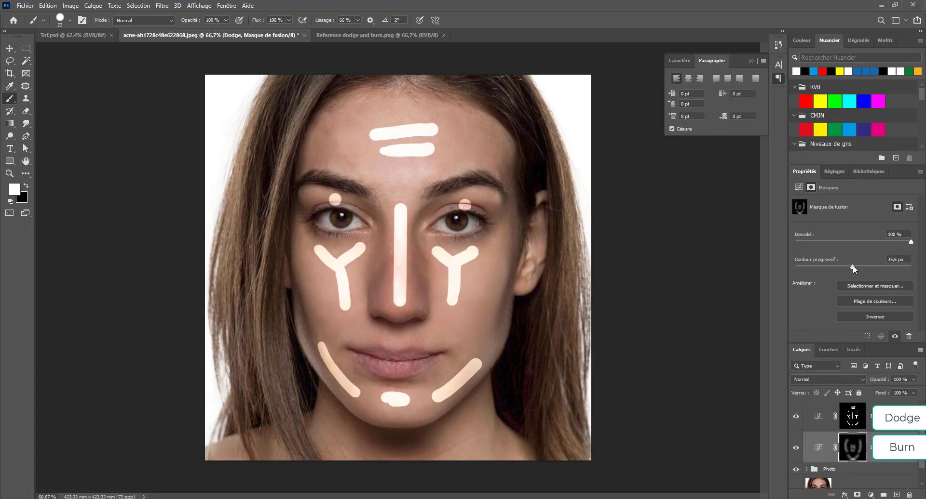
mouse_move(853, 269)
mouse_down()
mouse_move(823, 268)
mouse_move(856, 277)
mouse_move(850, 282)
mouse_up()
- Feather the Burn layer's mask (Contour progressif) to about 40 px, comparing the face with this layer hidden and shown
click(858, 417)
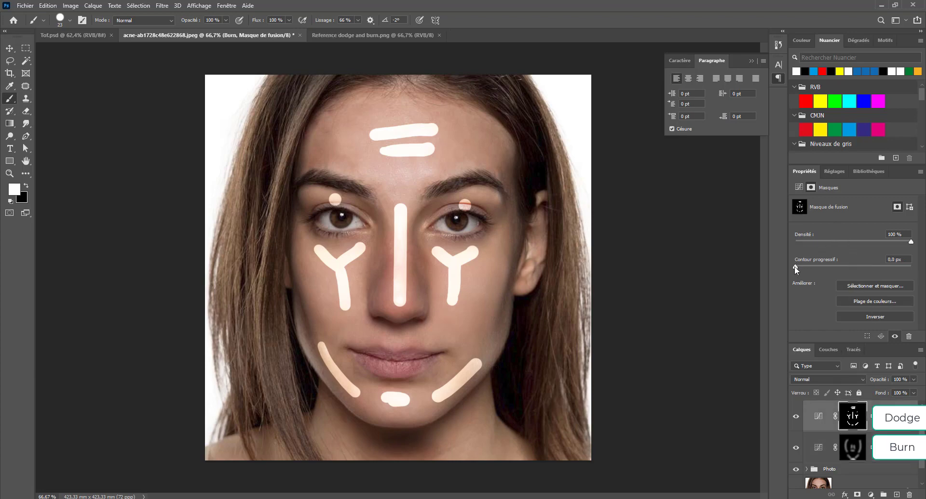
drag(795, 267, 852, 269)
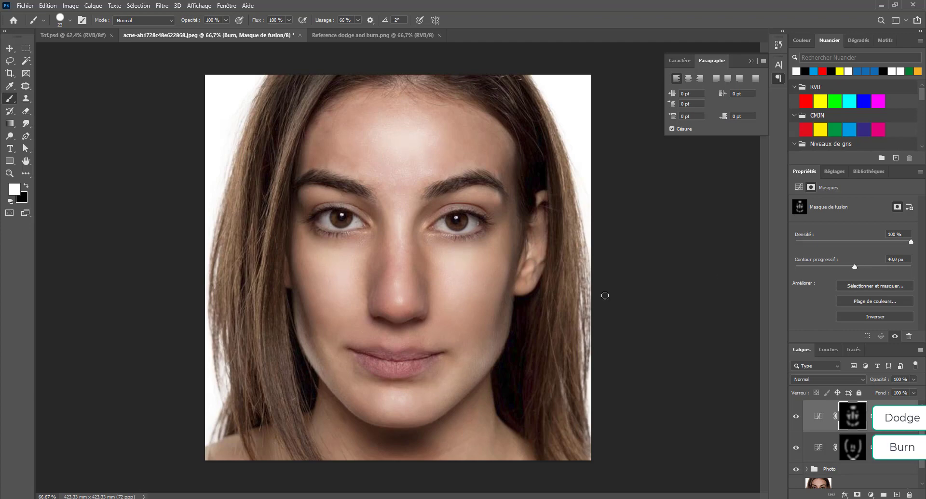
key(ctrl+minus)
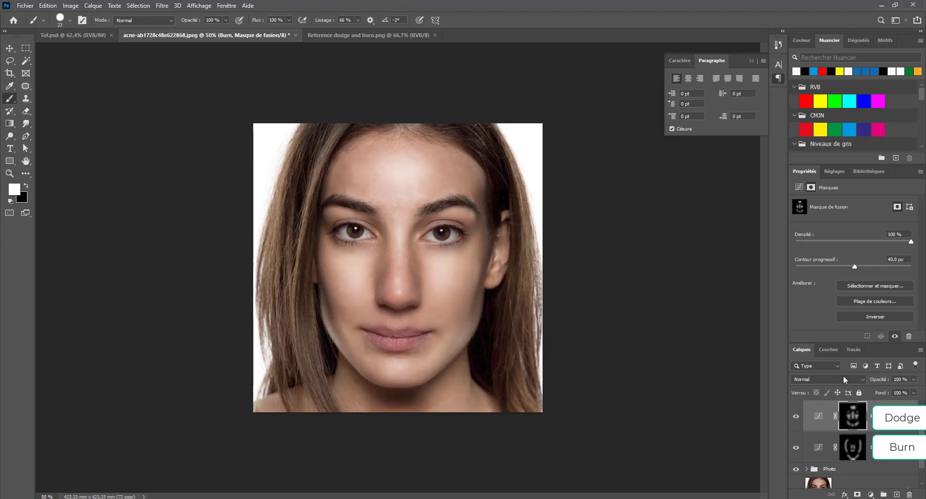
click(795, 417)
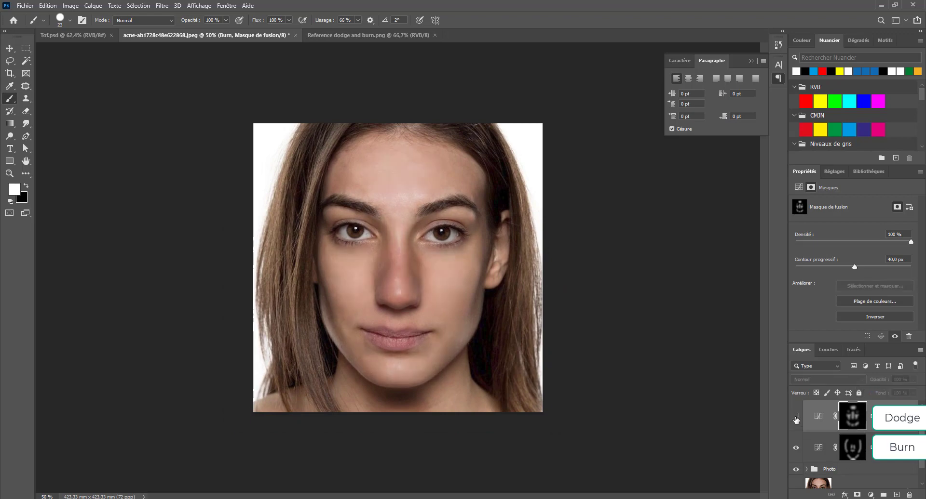
click(796, 417)
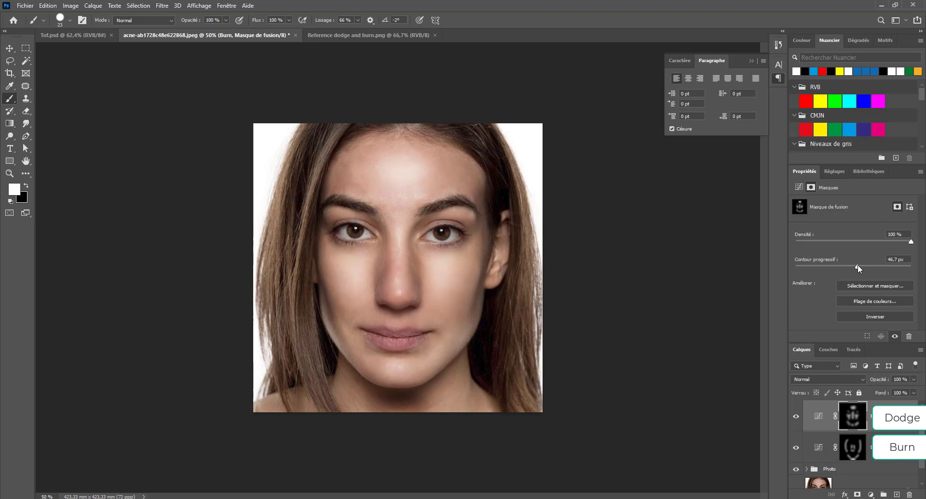
drag(859, 269, 855, 273)
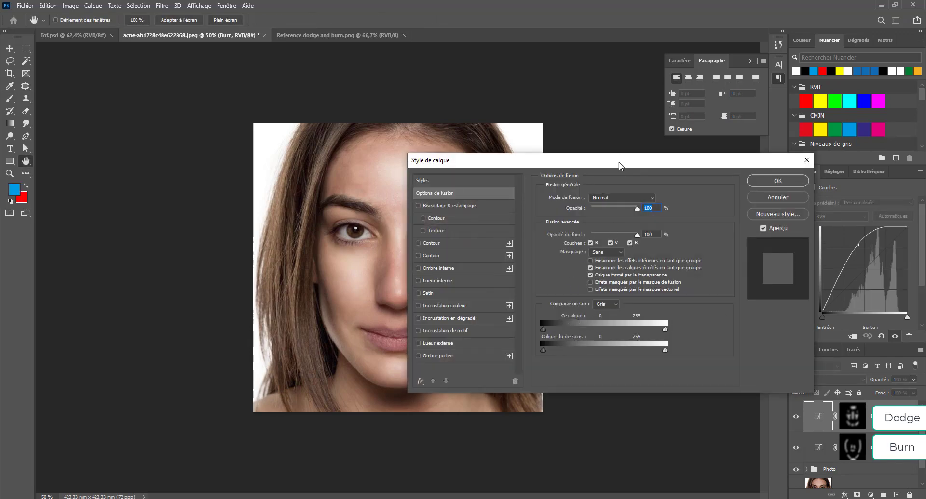
- In the Burn layer's blending options, split the black slider of the underlying layer (Calque du dessous) and accept the change
drag(615, 165, 698, 156)
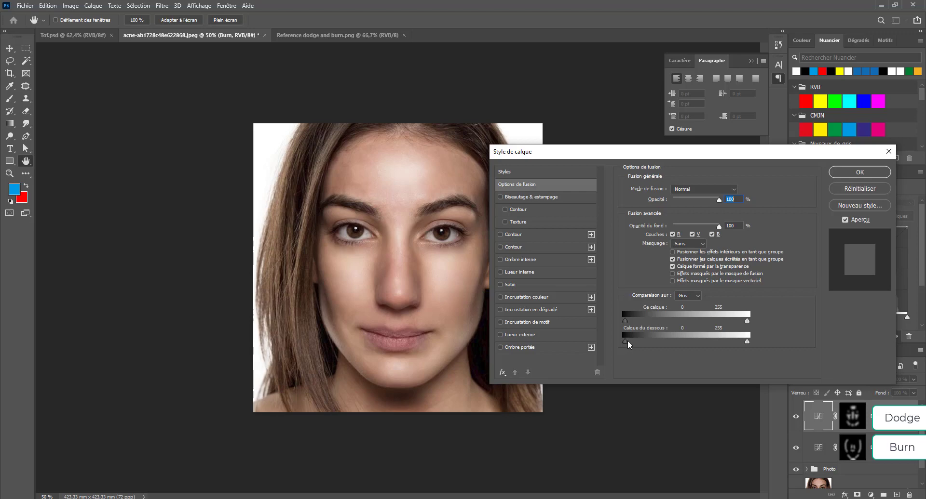
drag(627, 340, 672, 340)
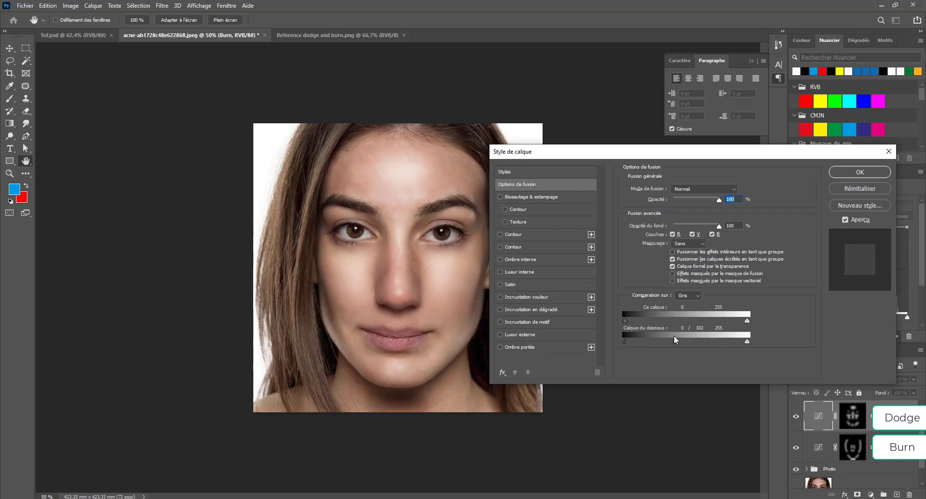
drag(674, 339, 664, 339)
click(868, 172)
- In the Dodge layer's blending options, split the white slider of the underlying layer (Calque du dessous) and accept the change
double_click(898, 448)
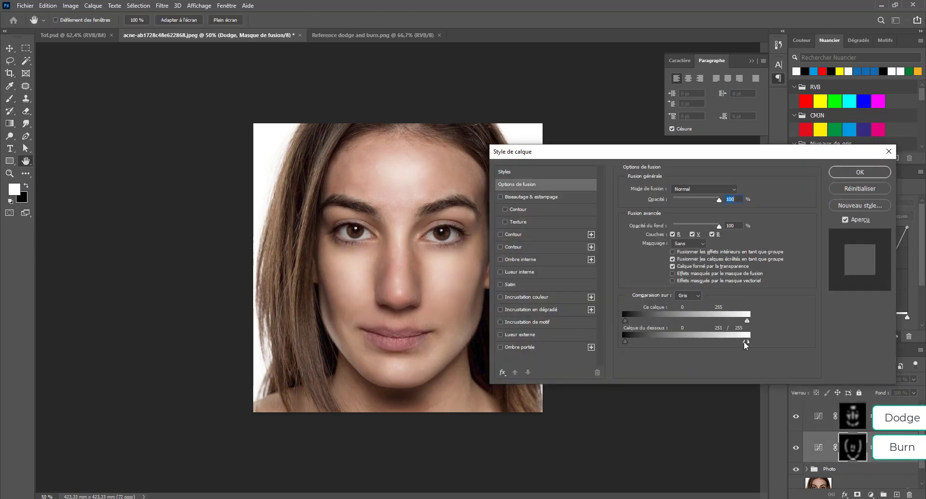
drag(747, 341, 688, 357)
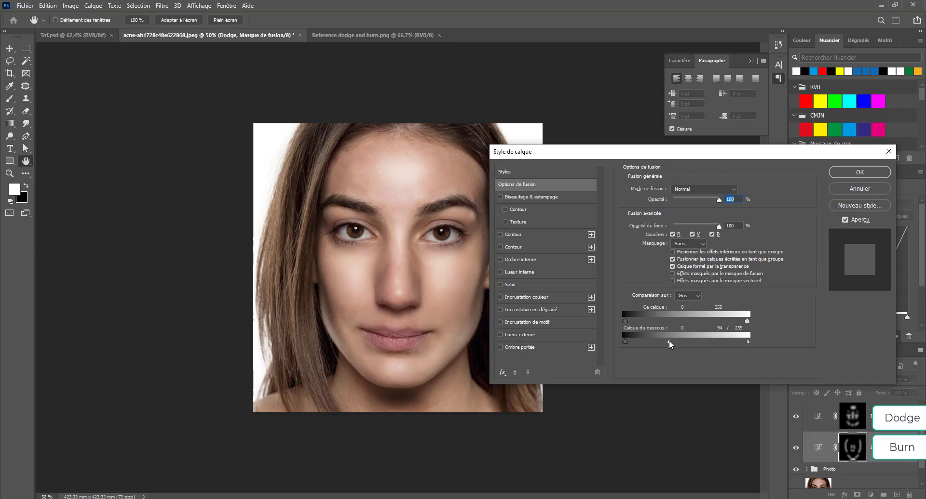
drag(692, 342, 696, 343)
click(868, 169)
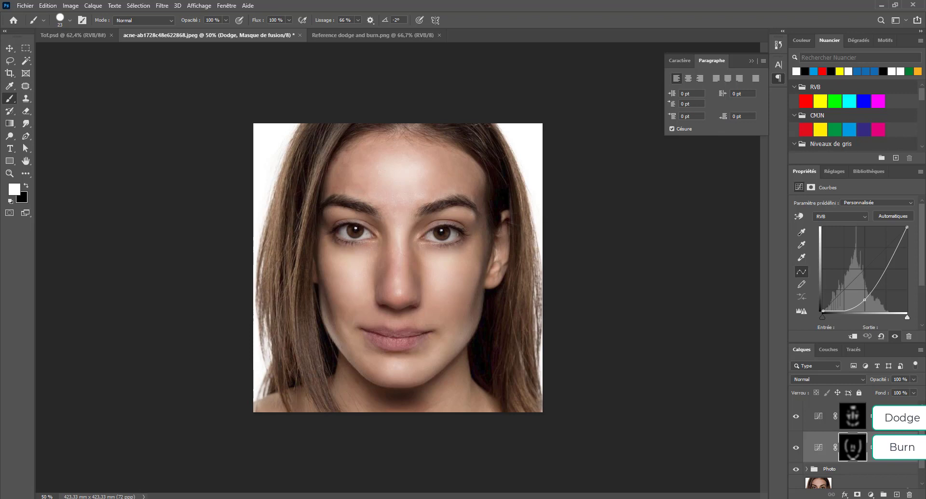
- Group the Burn and Dodge Curves layers together and add a layer mask to the new group
shift+click(892, 418)
drag(886, 432, 883, 495)
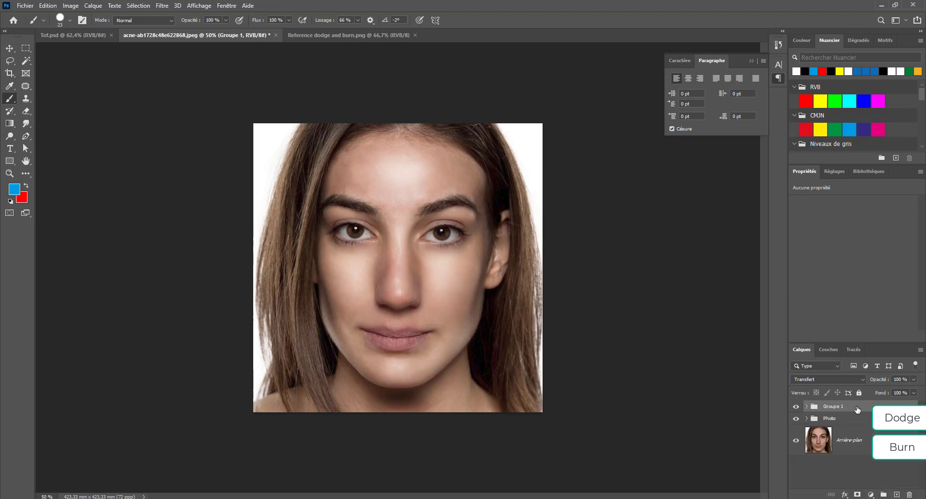
click(857, 494)
- Erase the group's mask over the ear and over the hair beside the opposite cheek to remove the contouring there
key(e)
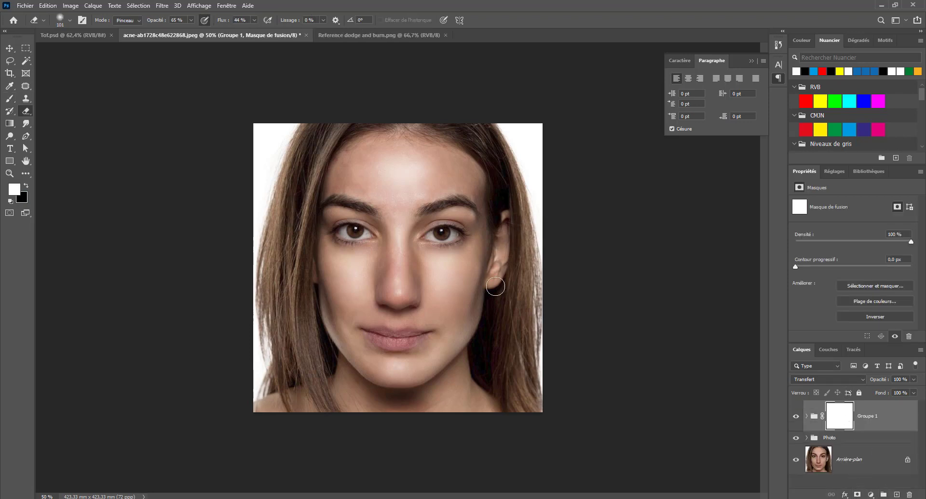
drag(495, 287, 511, 205)
mouse_move(291, 288)
mouse_down()
mouse_move(300, 234)
mouse_move(306, 299)
mouse_move(300, 233)
mouse_move(315, 323)
mouse_up()
- Add a Curves (Courbes) adjustment layer above the group and move its black point inward to darken the image
click(875, 458)
click(875, 428)
click(870, 495)
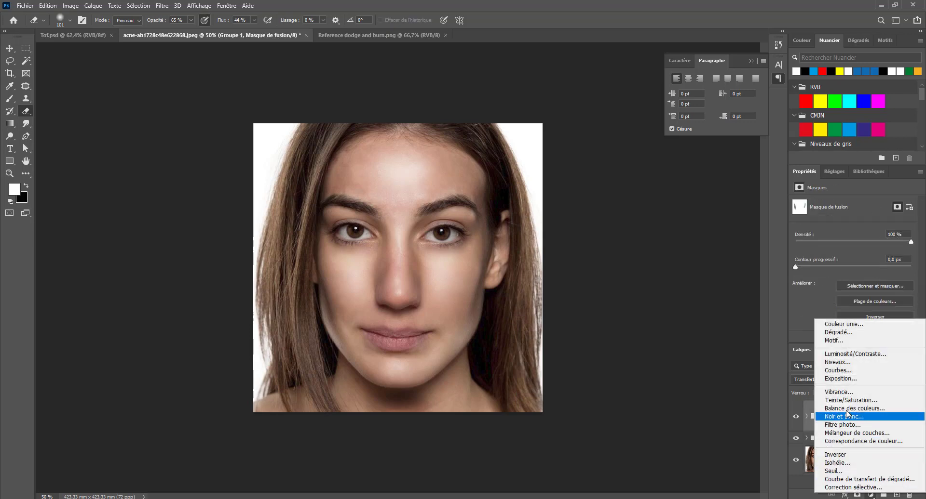
click(844, 371)
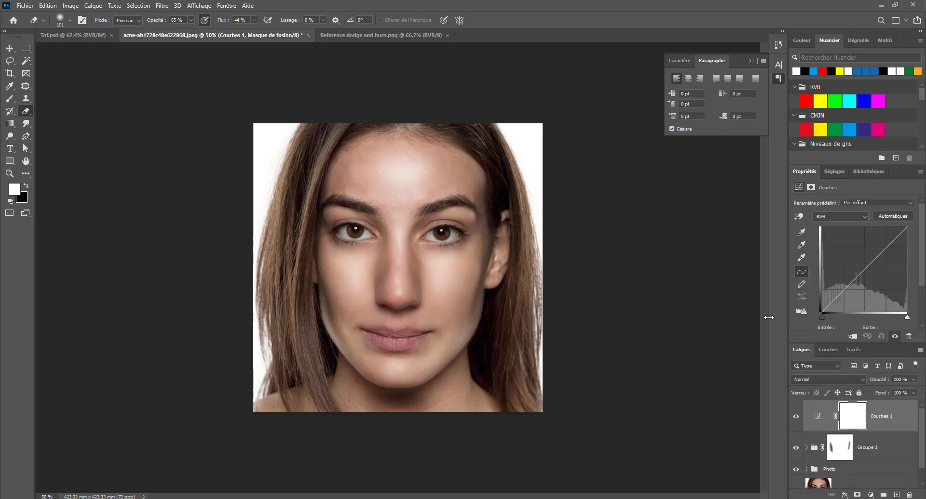
drag(822, 311, 836, 317)
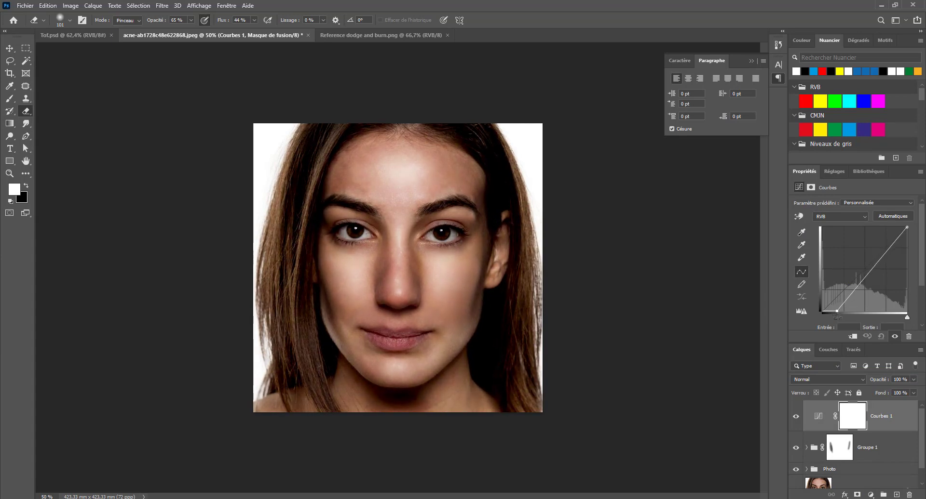
- Invert the new Curves layer's mask to black and set the brush to 50% opacity and 50% flow
click(852, 427)
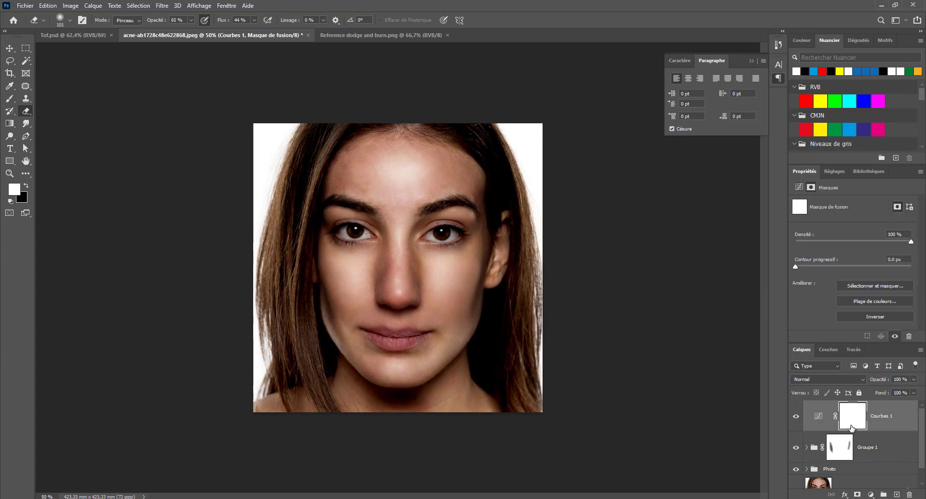
key(ctrl+i)
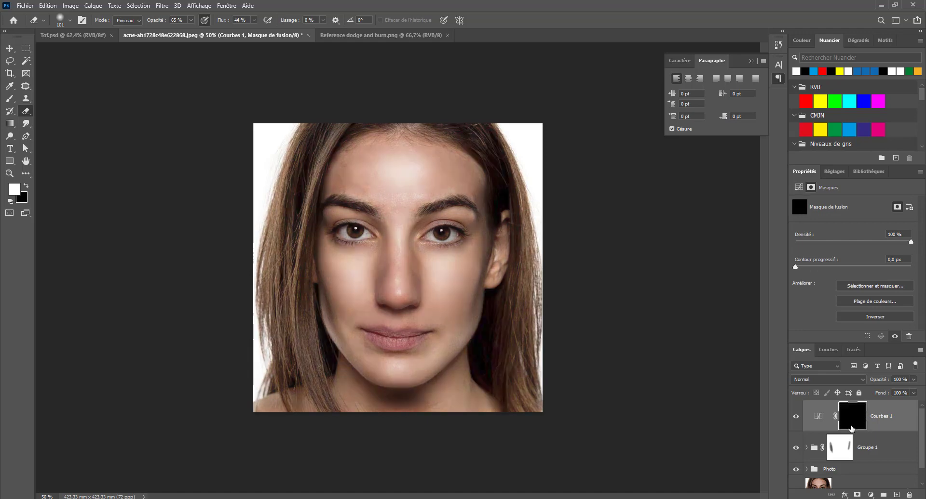
key(b)
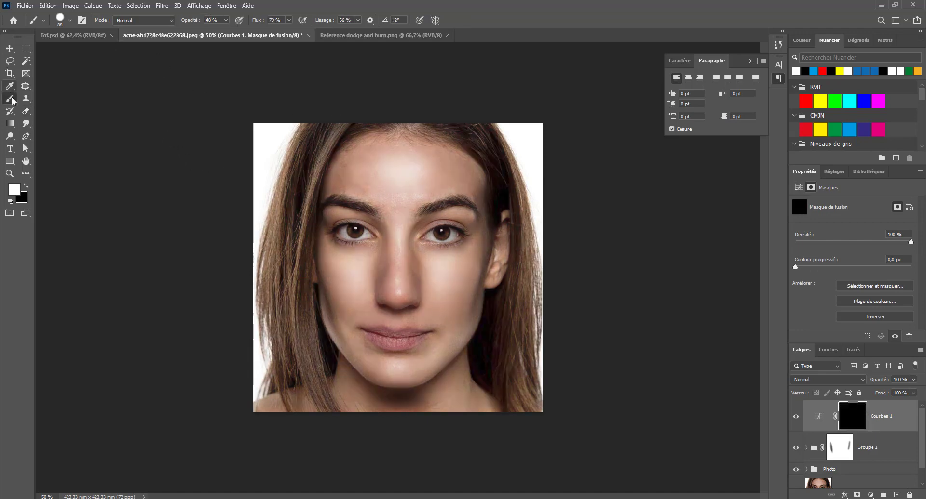
drag(218, 19, 200, 19)
text(50)
key(Return)
drag(281, 20, 252, 22)
text(5)
- Paint white in the Curves mask over the hair on both sides of the face, switching to a soft round brush
mouse_move(315, 149)
mouse_down()
mouse_move(285, 273)
mouse_move(302, 198)
mouse_move(300, 240)
mouse_up()
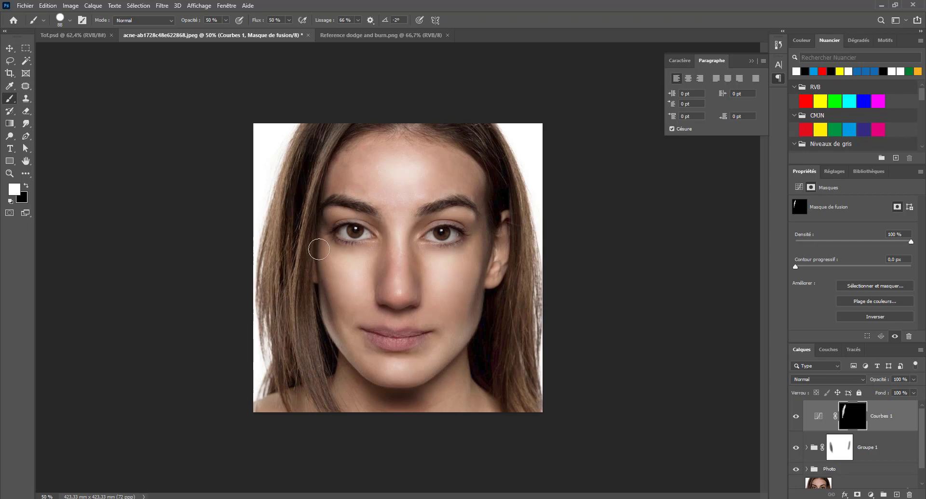
right_click(356, 245)
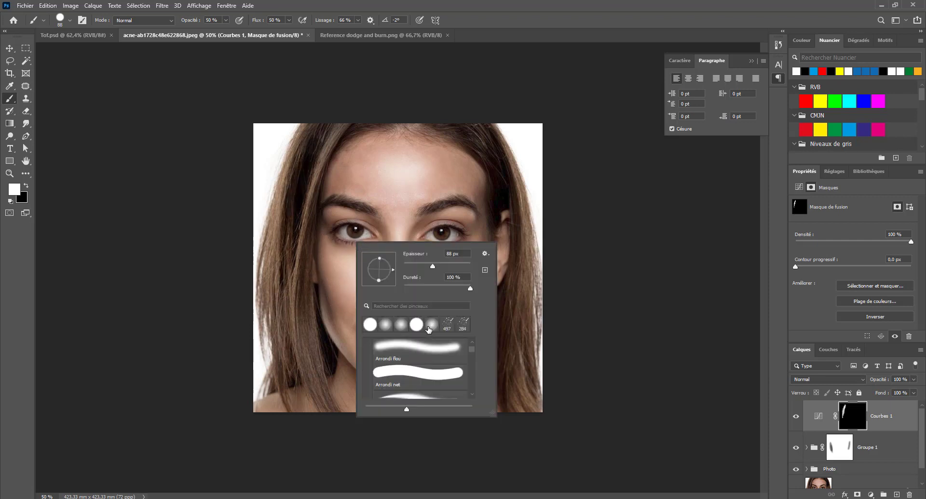
click(421, 347)
click(297, 258)
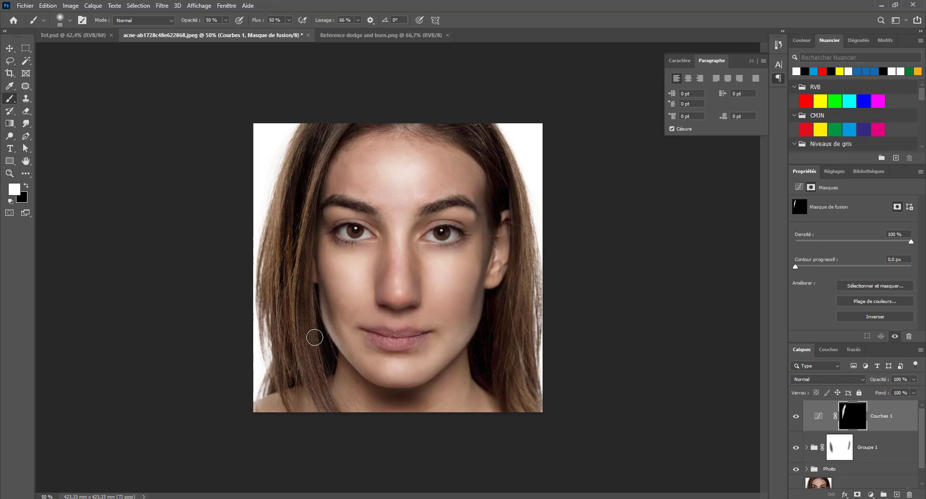
drag(314, 337, 342, 151)
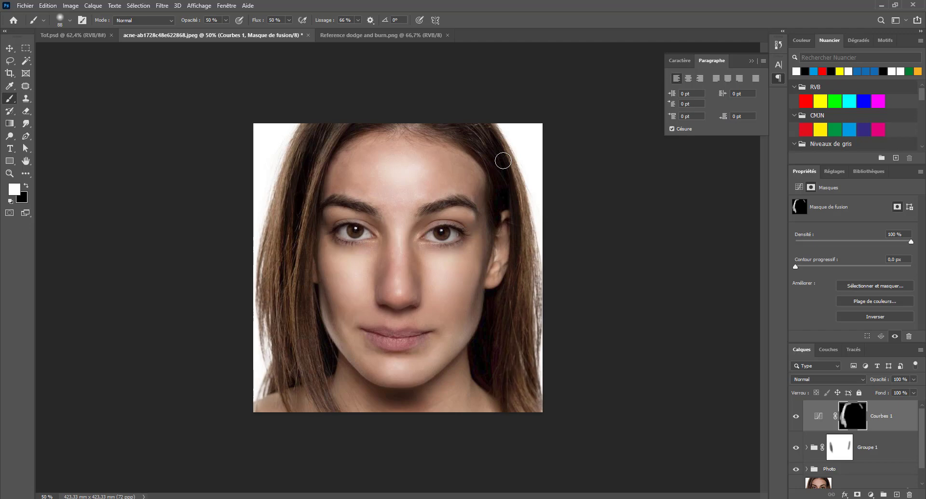
drag(503, 161, 516, 374)
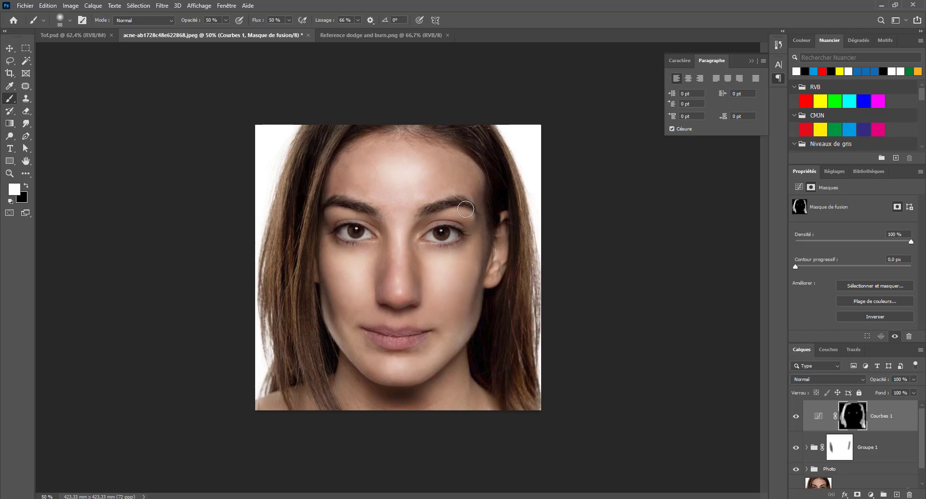
- Group the Curves layer, the contouring group and the Photo group into one group above the background
key(ctrl+minus)
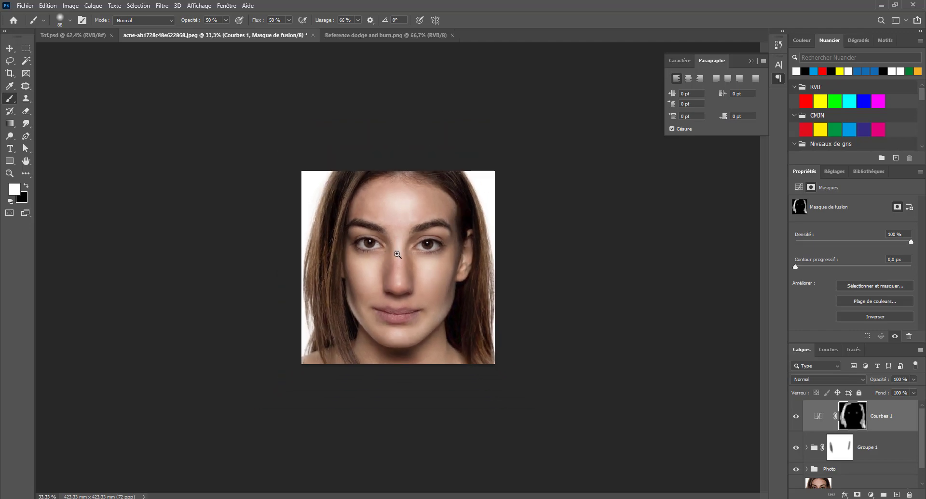
key(ctrl+plus)
scroll(898, 427, down, 1)
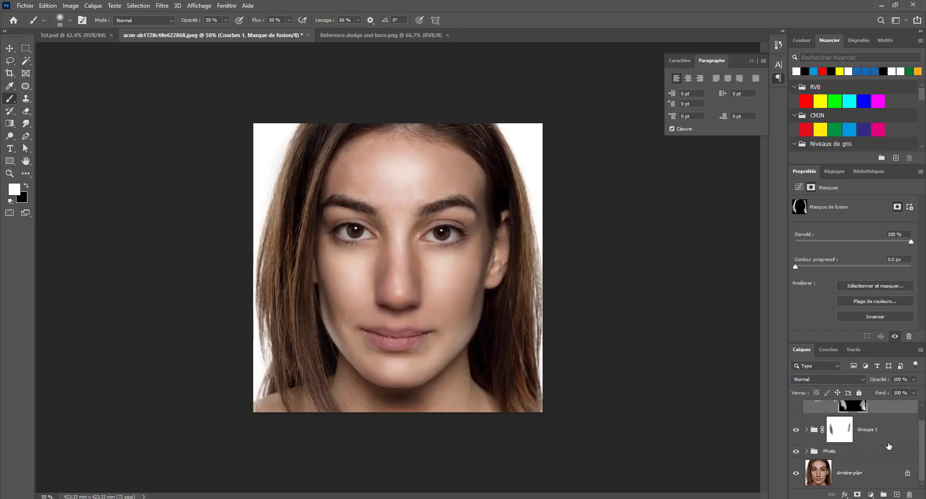
shift+click(867, 453)
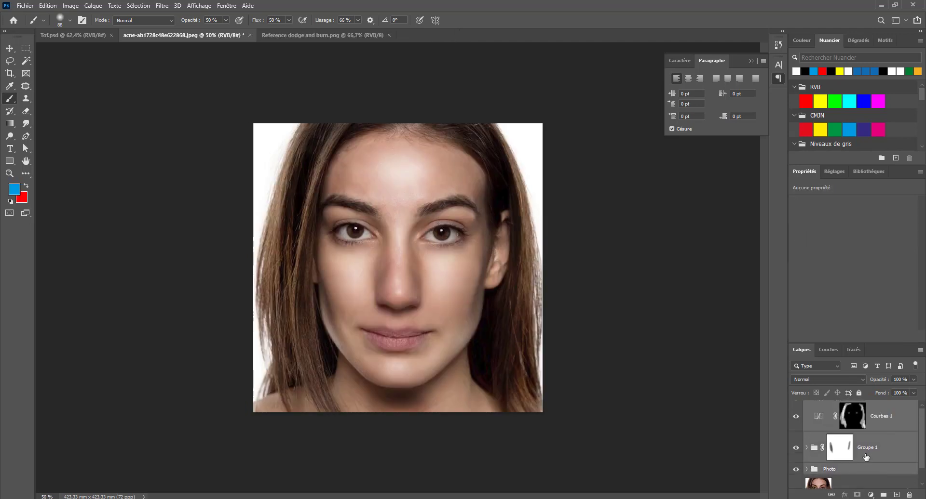
click(881, 495)
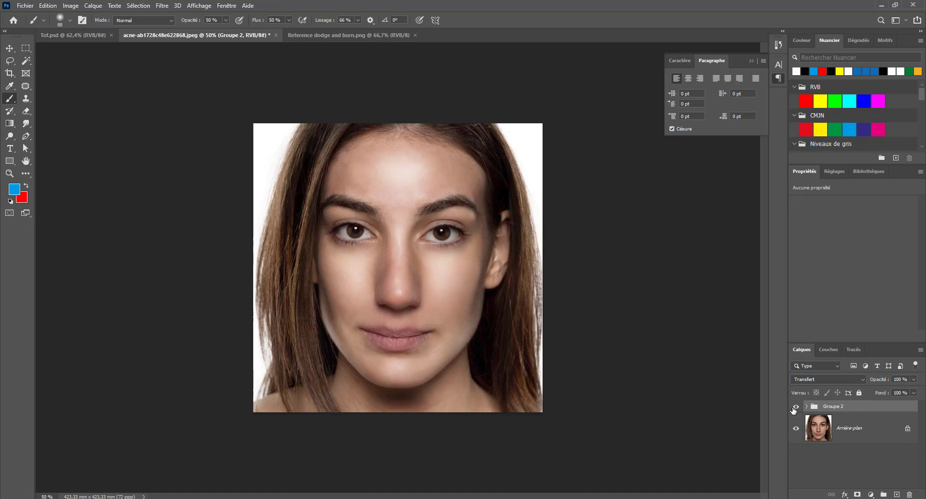
- Compare the portrait before and after retouching by repeatedly hiding and showing the group that holds all the edits
click(795, 407)
click(795, 407)
click(794, 408)
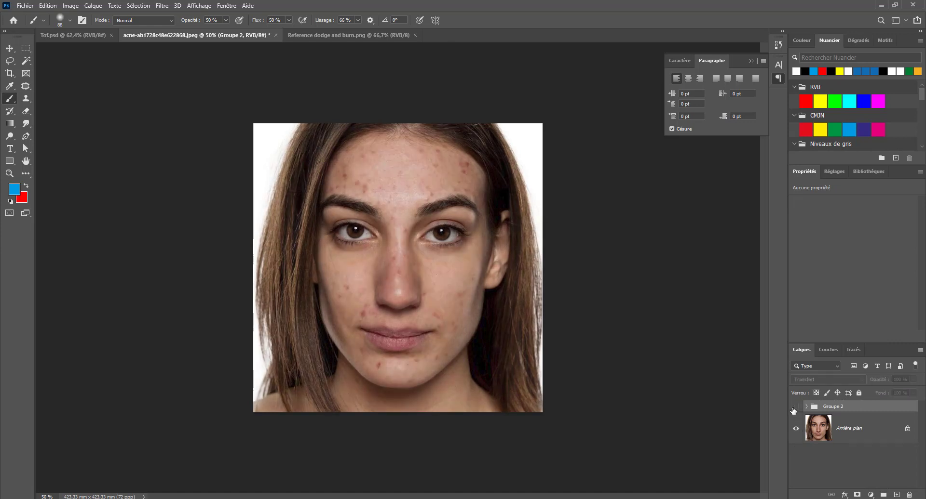
click(794, 408)
click(793, 410)
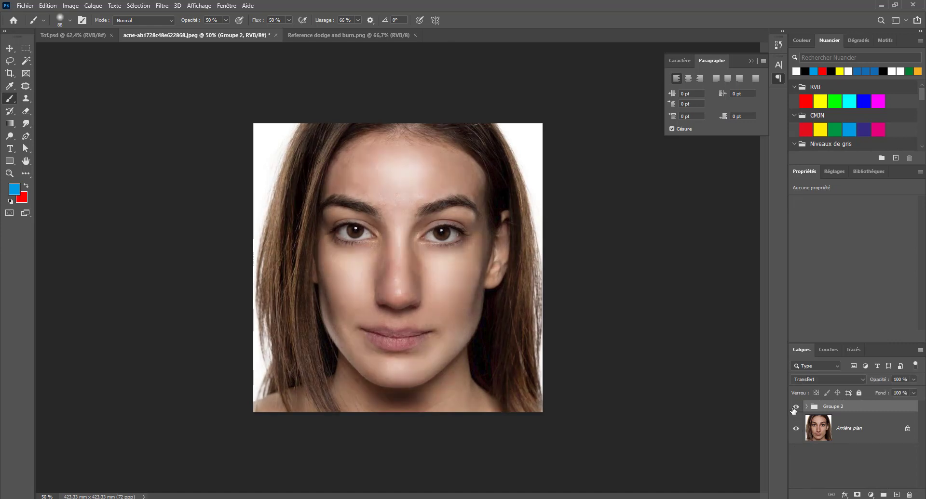
click(794, 409)
click(793, 410)
click(794, 409)
click(794, 409)
click(796, 408)
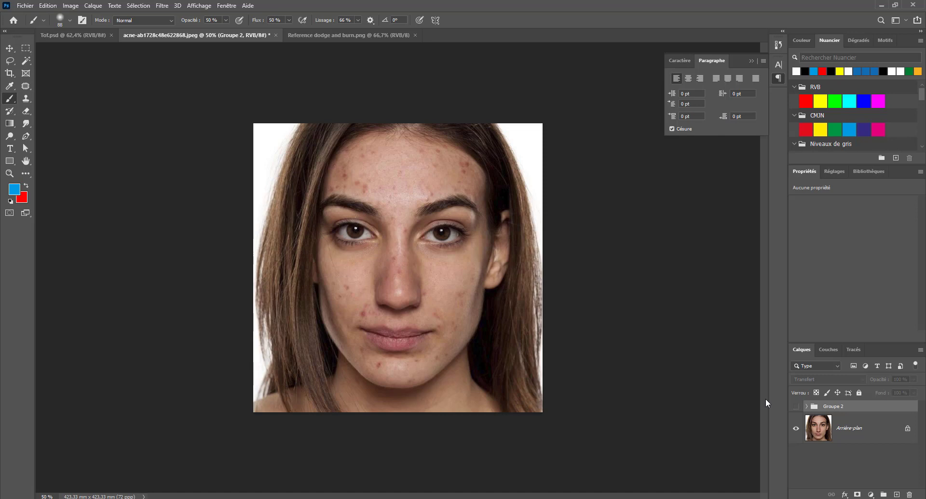
click(795, 406)
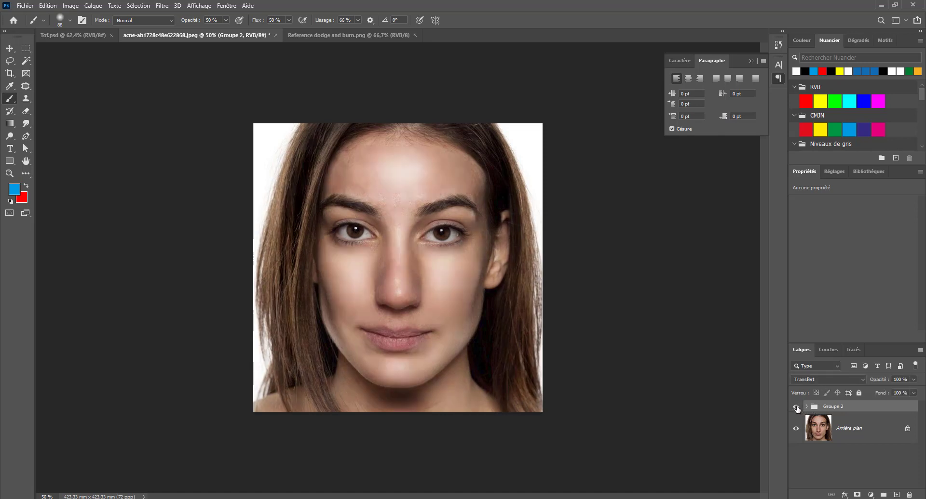